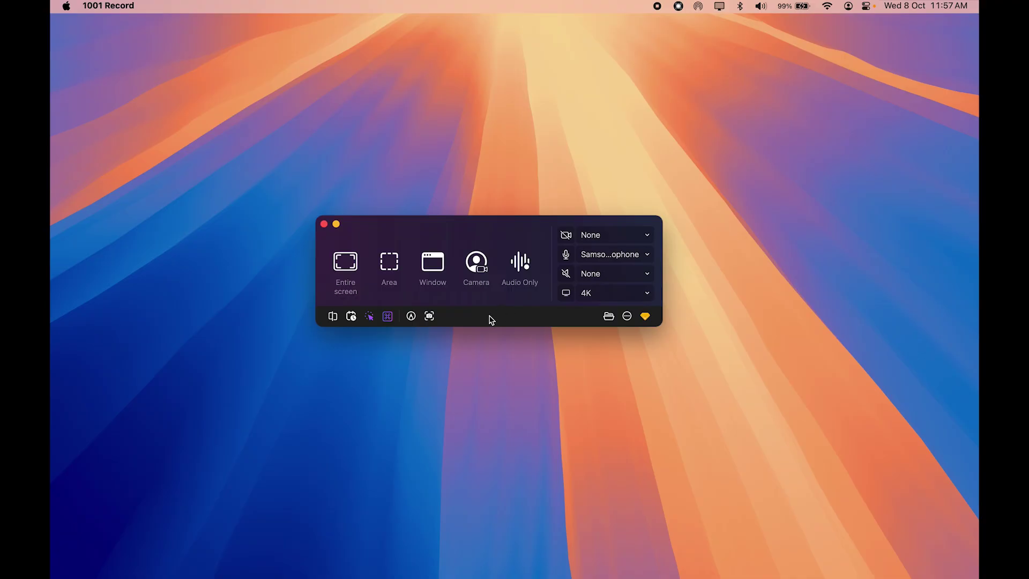
- Arm Entire screen capture of the Built-in Retina Display at 1536 x 960
left_click(345, 270)
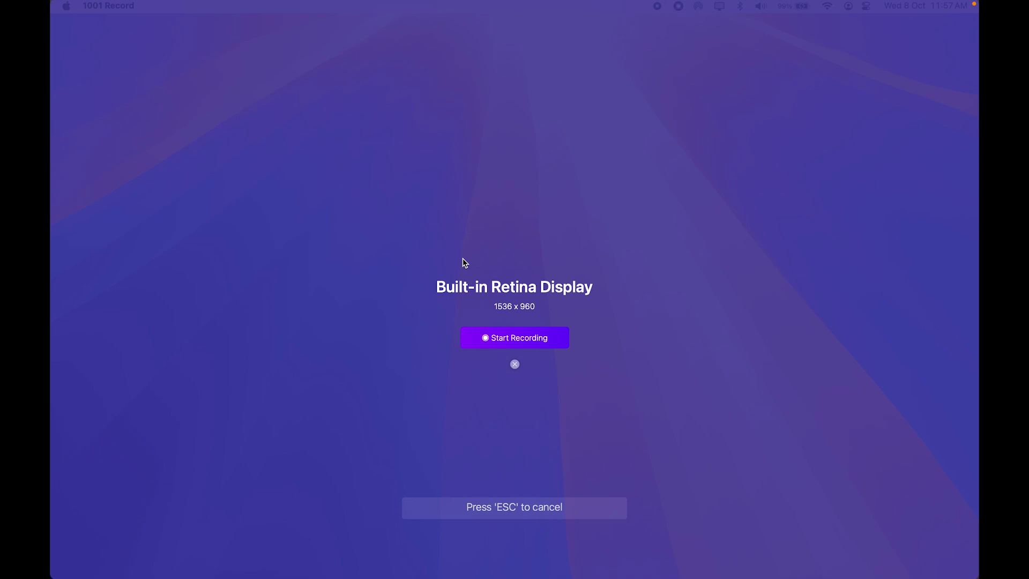
- Dismiss the Entire screen overlay, then try Area and escape back to the recorder panel
key("Escape")
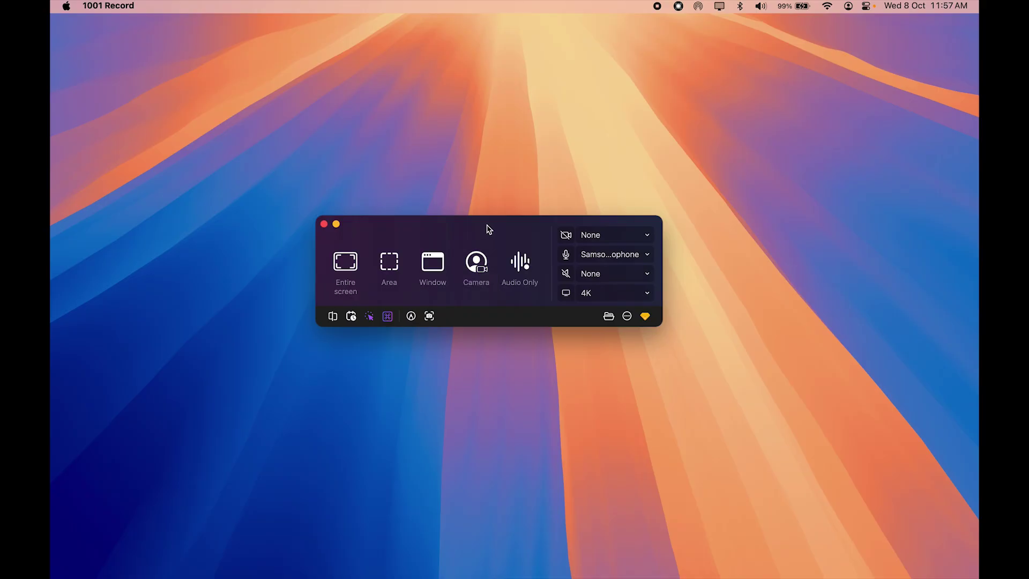
left_click(387, 266)
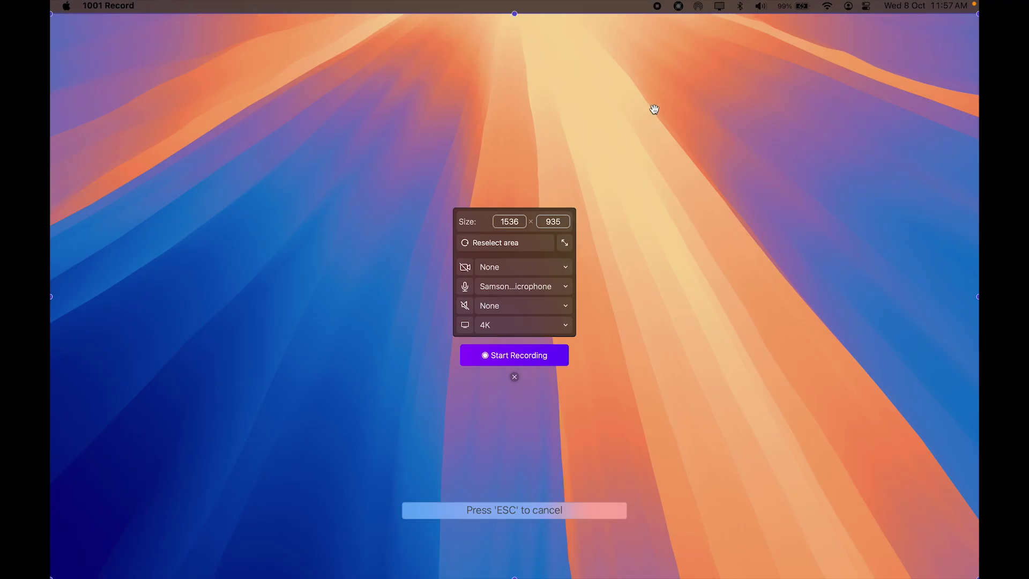
key("Escape")
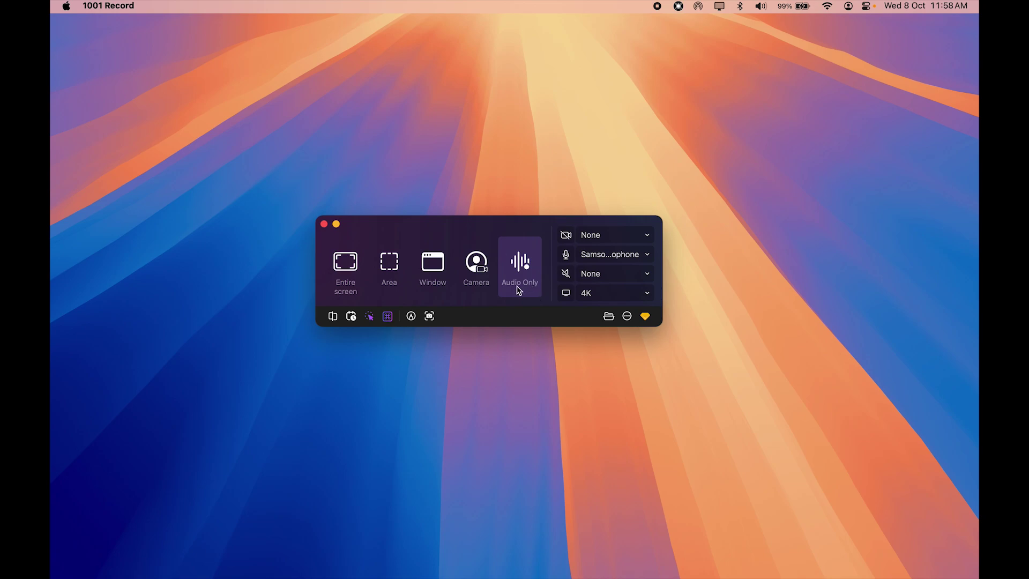
left_click(584, 237)
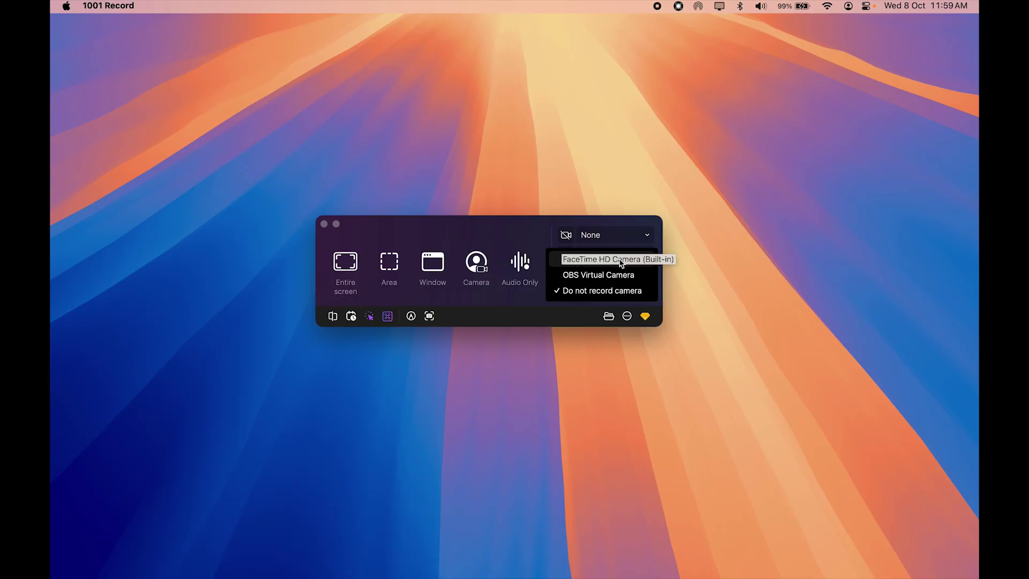
left_click(584, 295)
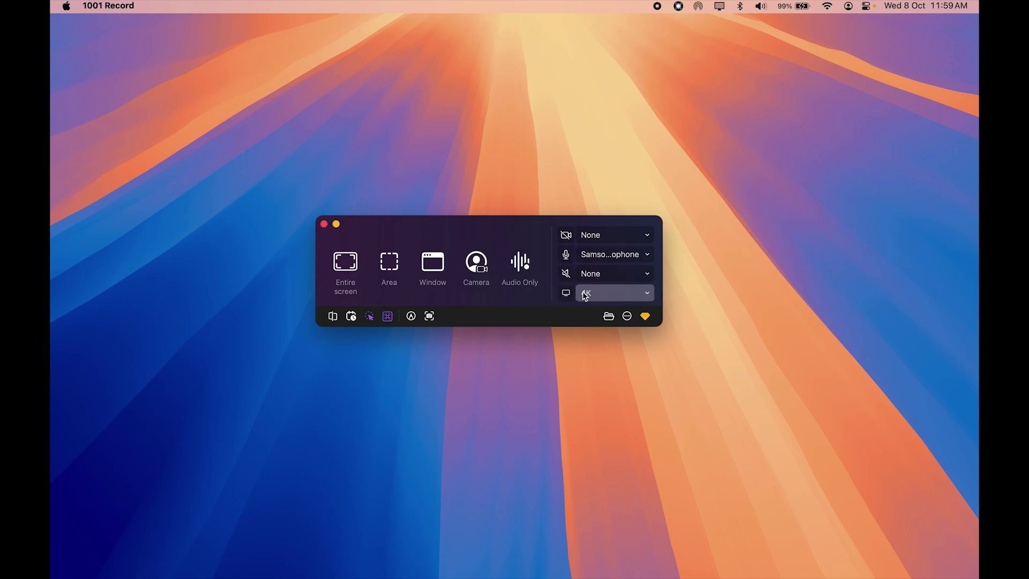
left_click(605, 261)
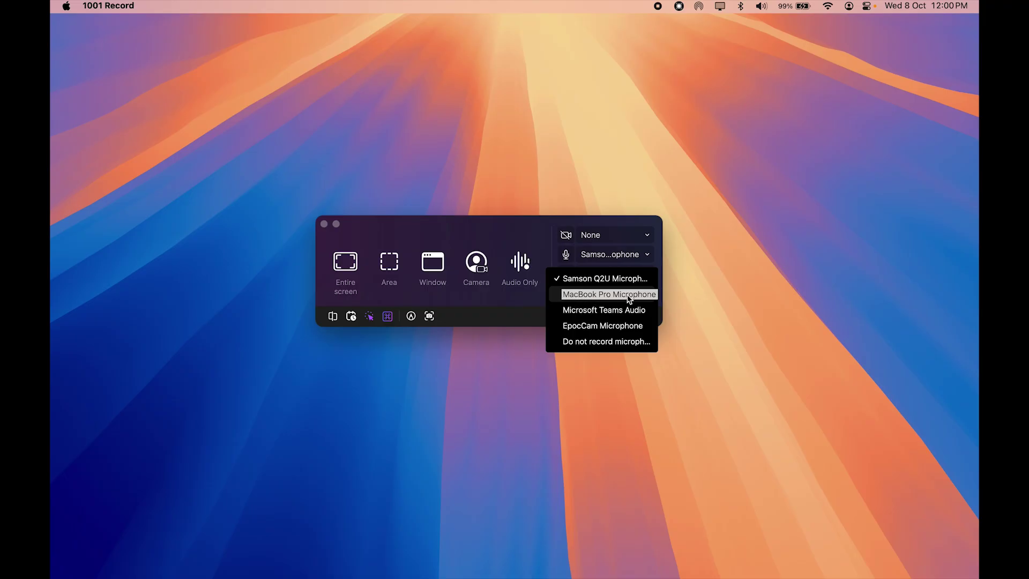
left_click(547, 225)
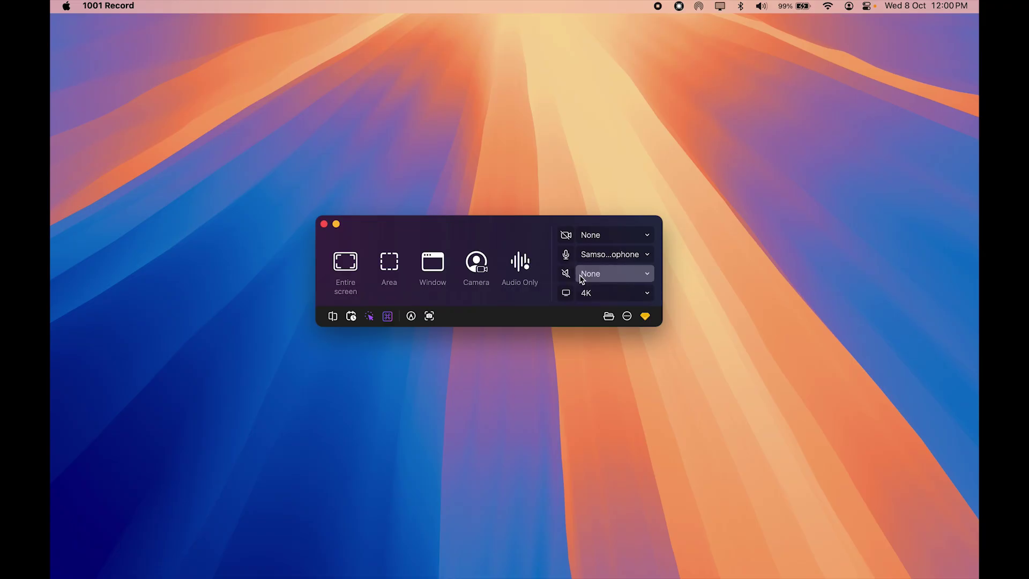
left_click(596, 297)
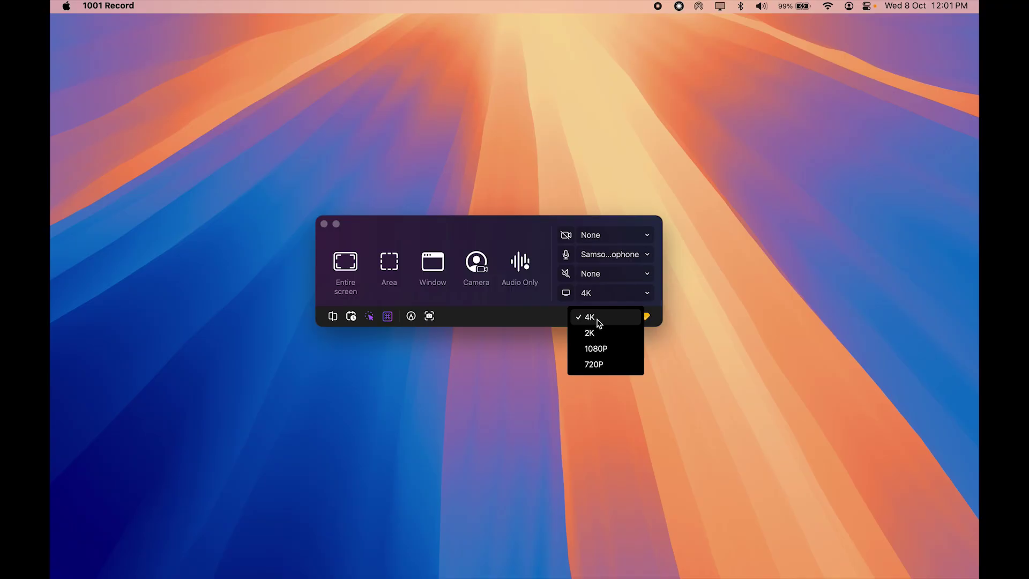
left_click(589, 333)
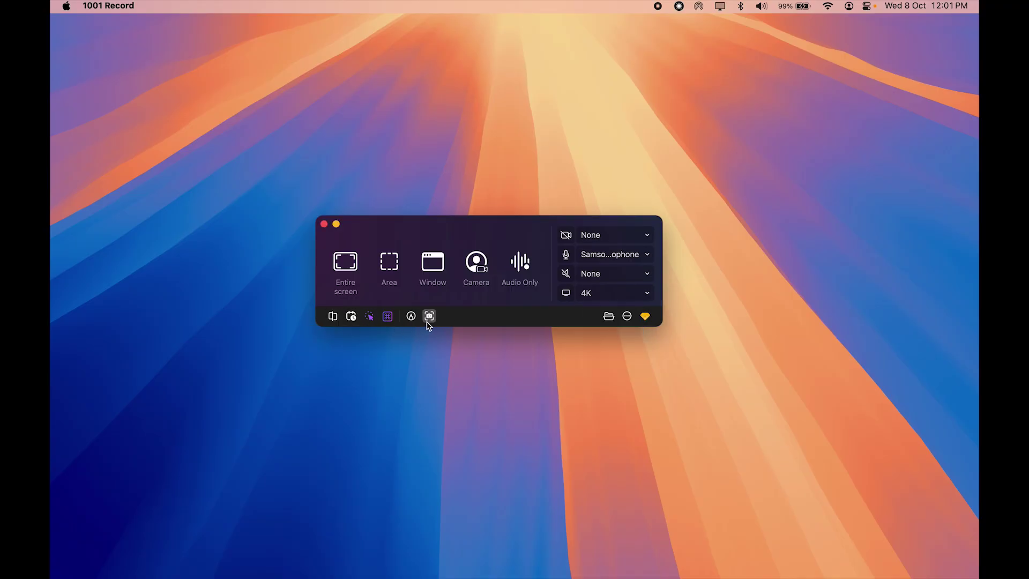
left_click(333, 317)
left_click(551, 190)
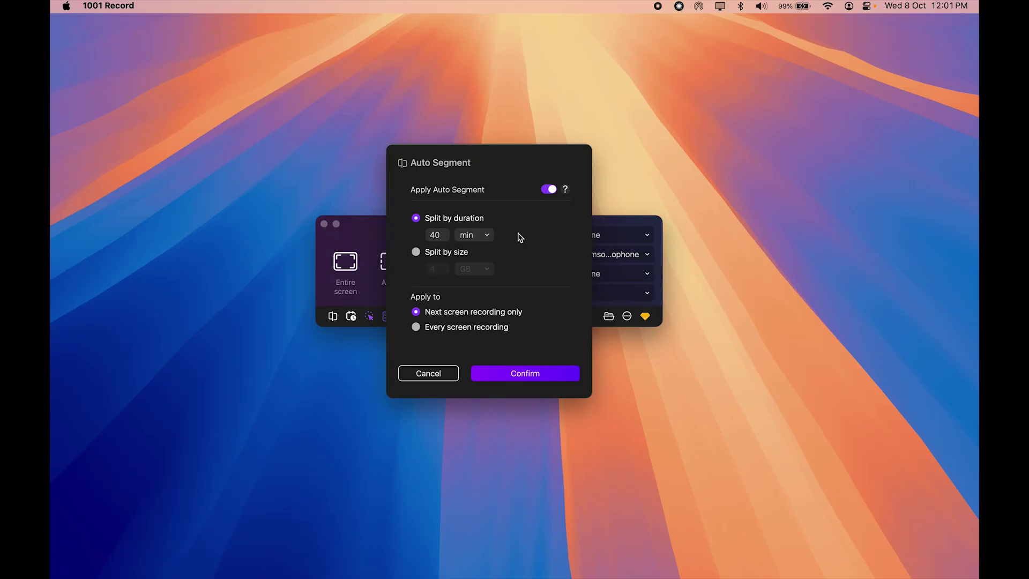
left_click(467, 235)
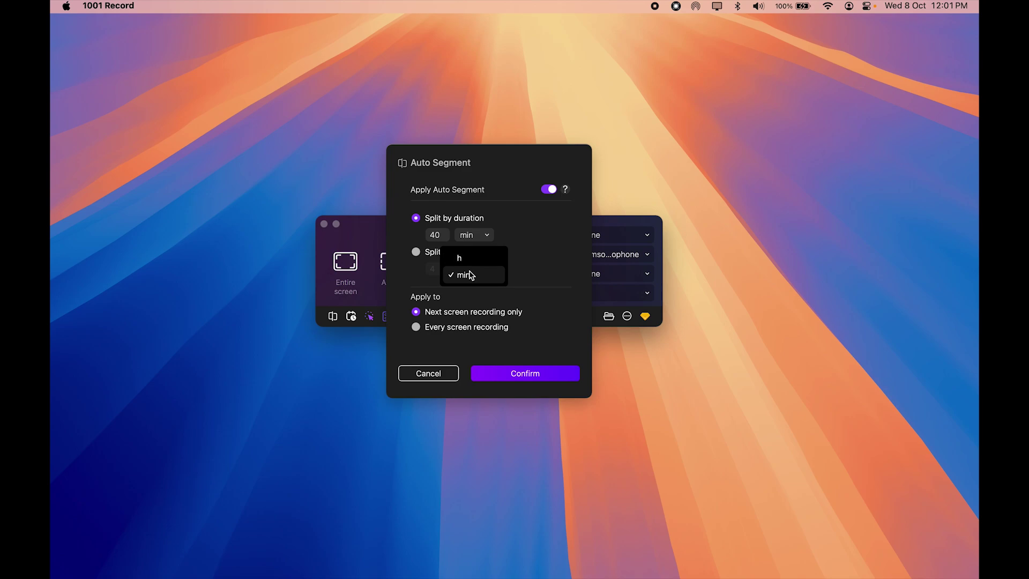
left_click(538, 239)
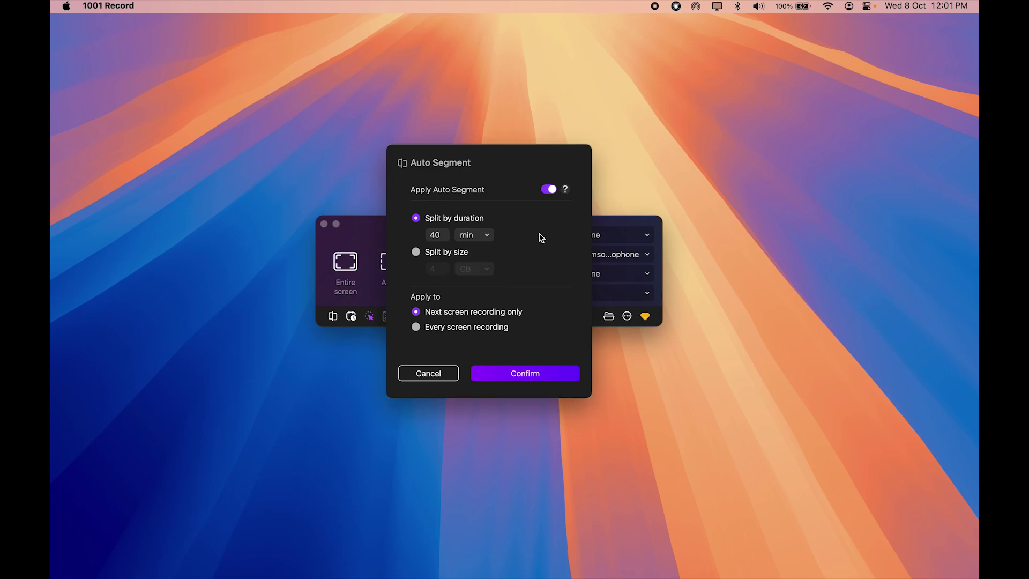
left_click(429, 256)
left_click(435, 333)
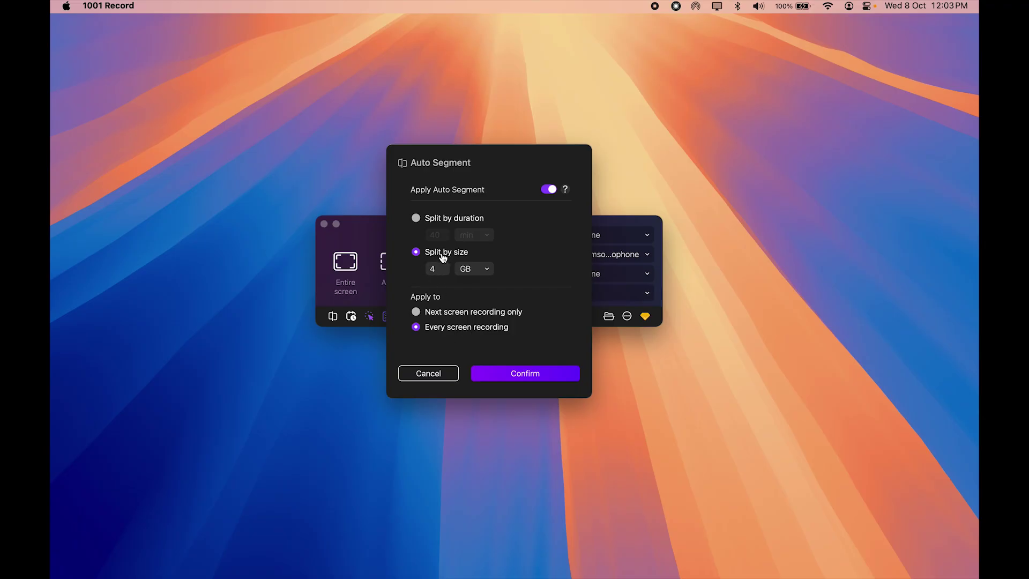
left_click(547, 189)
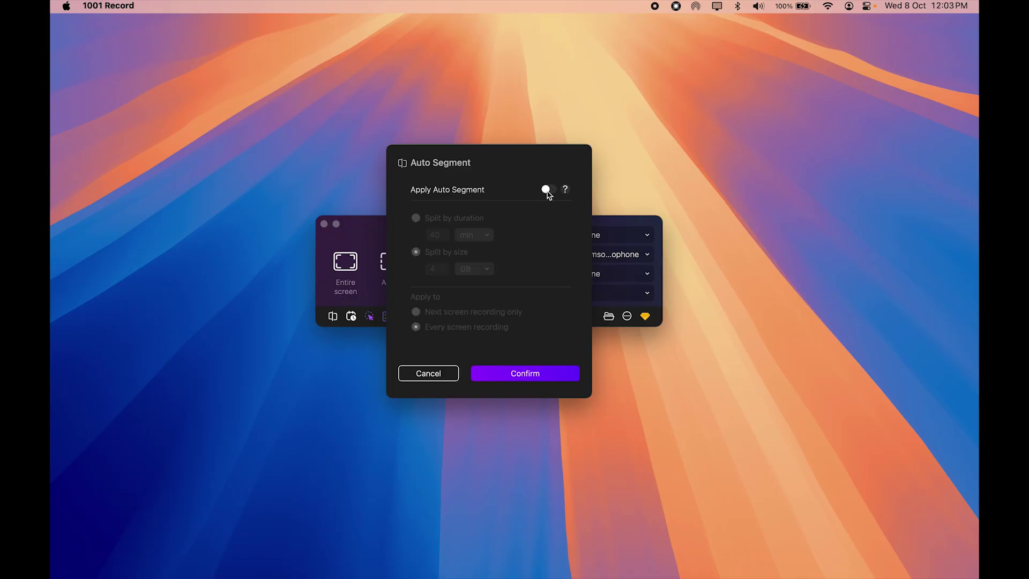
left_click(426, 375)
- Turn on a scheduled recording task with camera and microphone both set to None
left_click(351, 316)
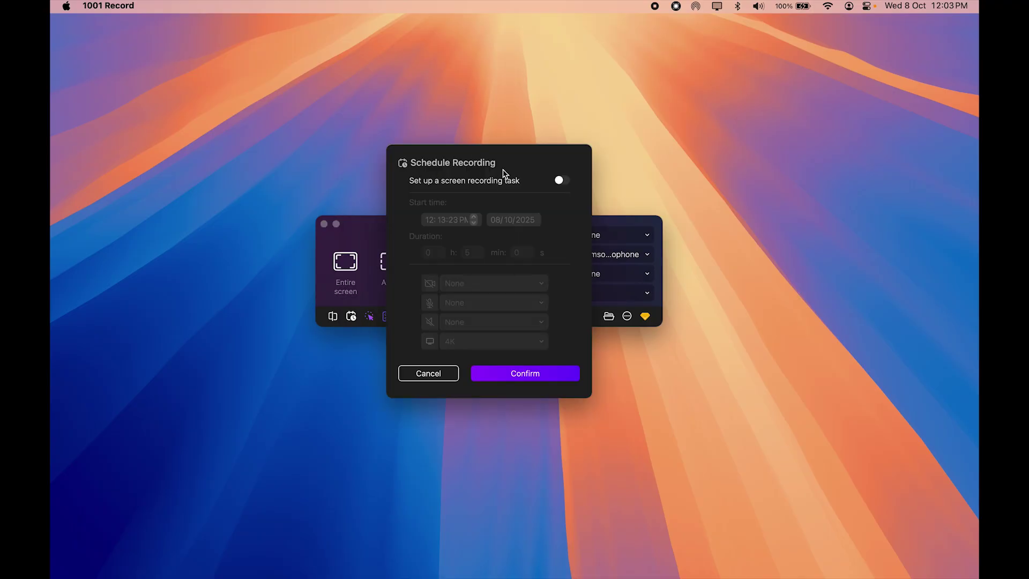
left_click(561, 180)
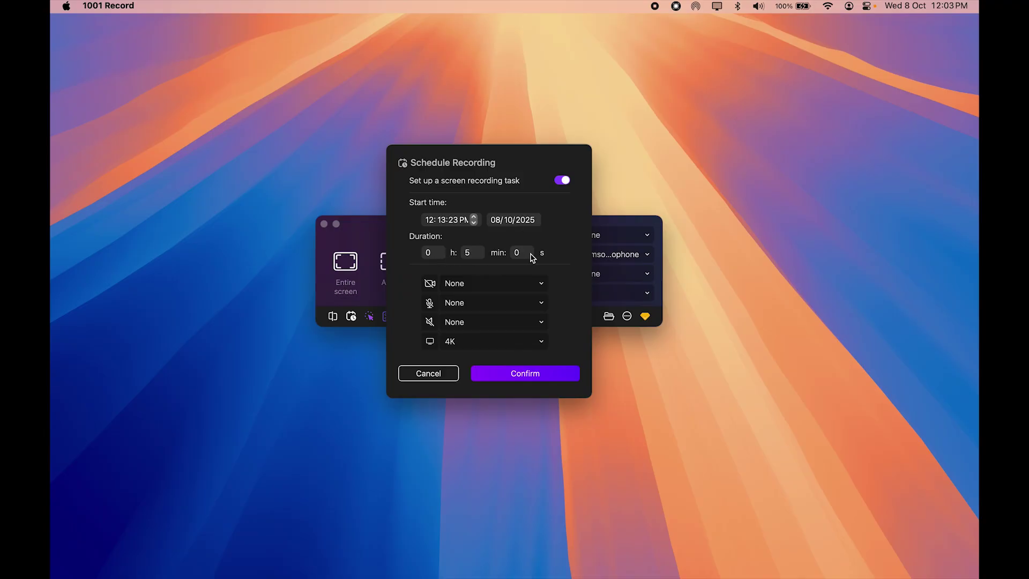
left_click(460, 292)
left_click(415, 284)
left_click(461, 303)
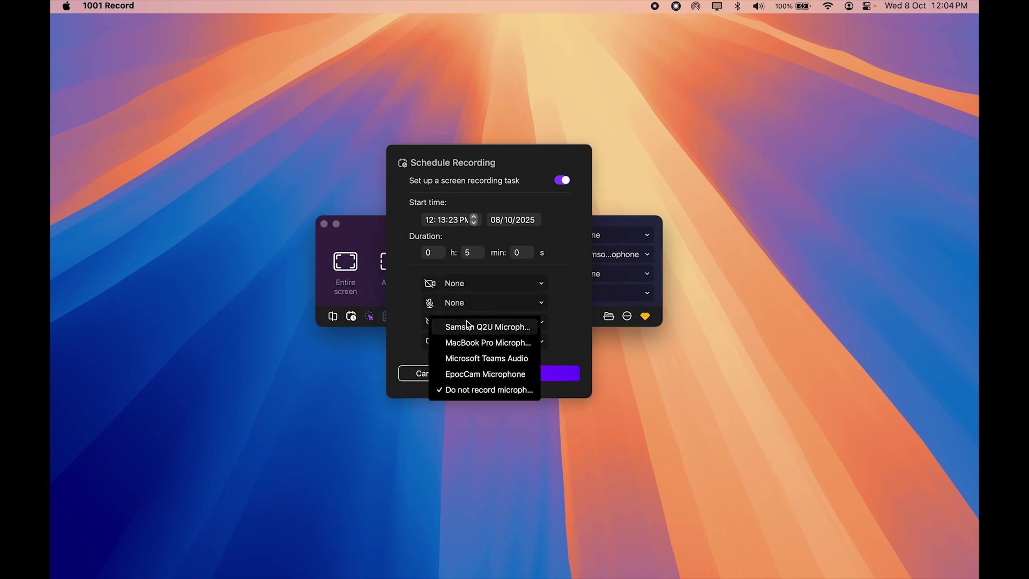
left_click(414, 317)
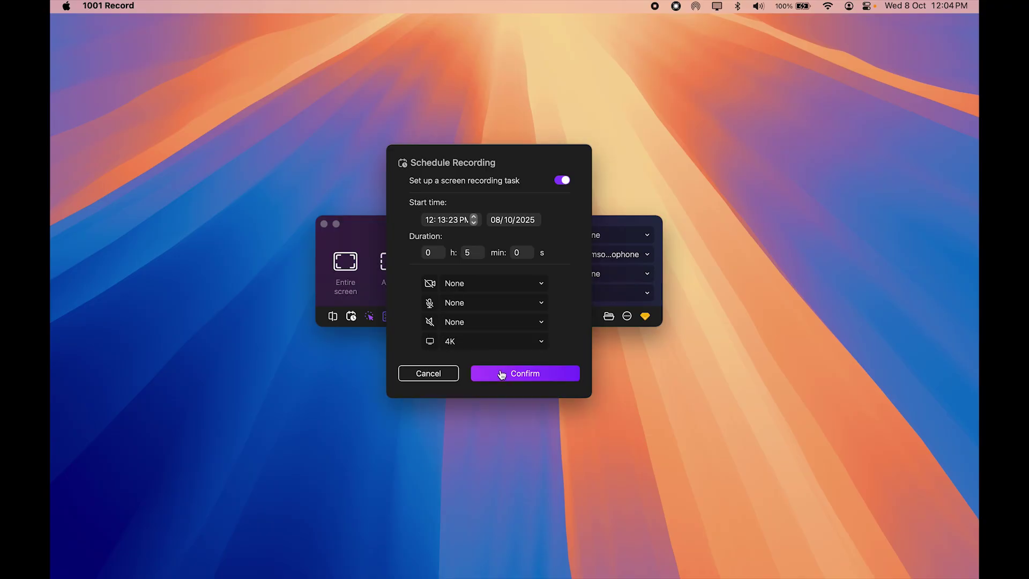
- Switch the scheduled task back off, discard it, and go to click-highlight settings
left_click(561, 180)
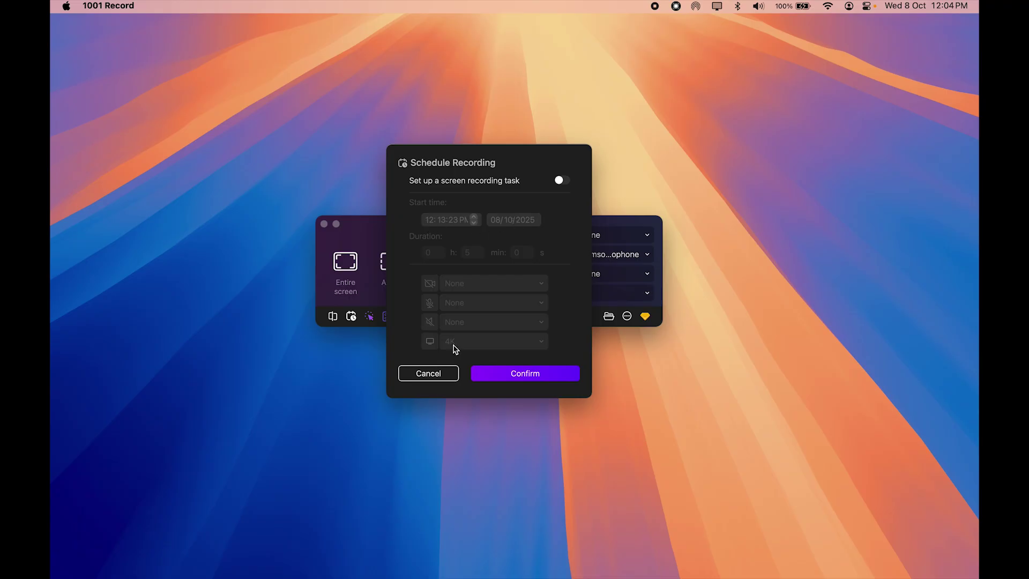
left_click(428, 373)
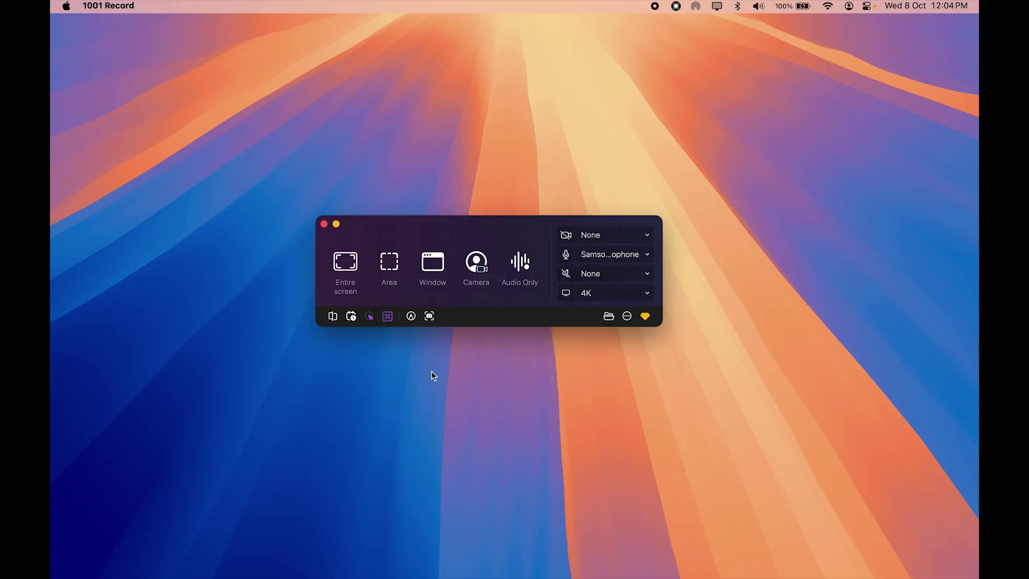
left_click(370, 317)
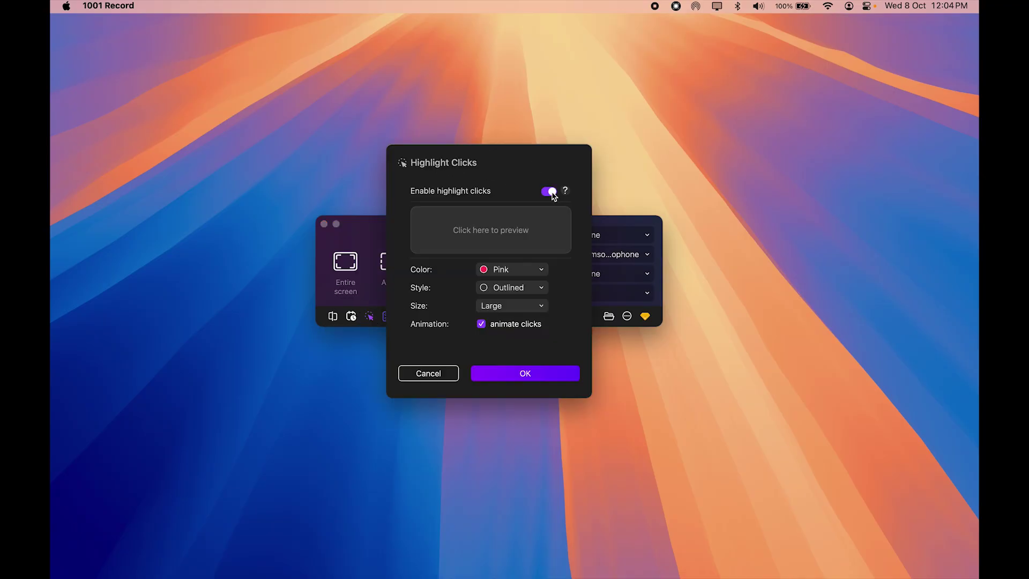
- Test click highlights in the preview box and keep Pink as the colour
left_click(488, 229)
left_click(505, 230)
left_click(411, 232)
left_click(485, 234)
left_click(486, 235)
left_click(504, 221)
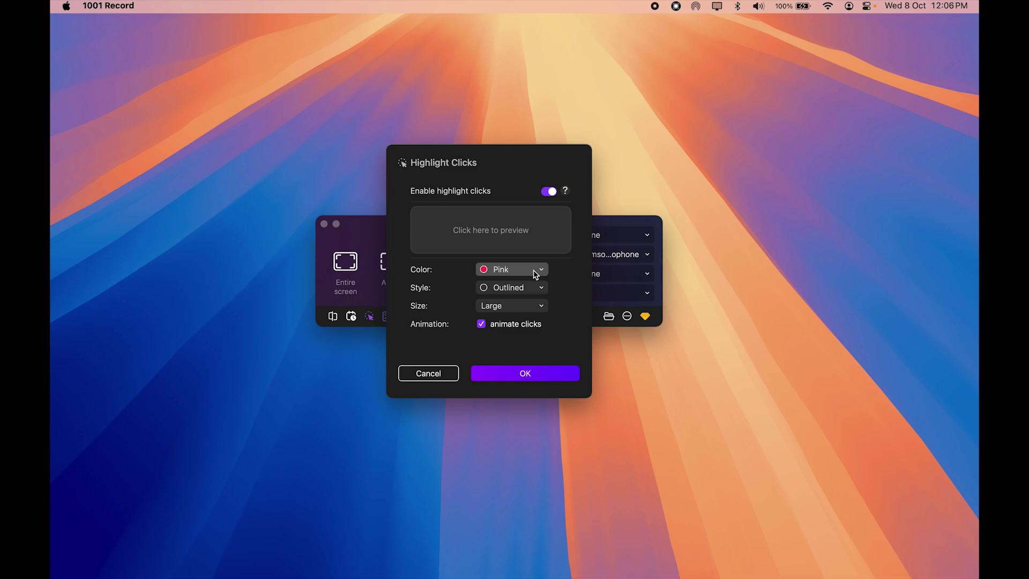
left_click(536, 274)
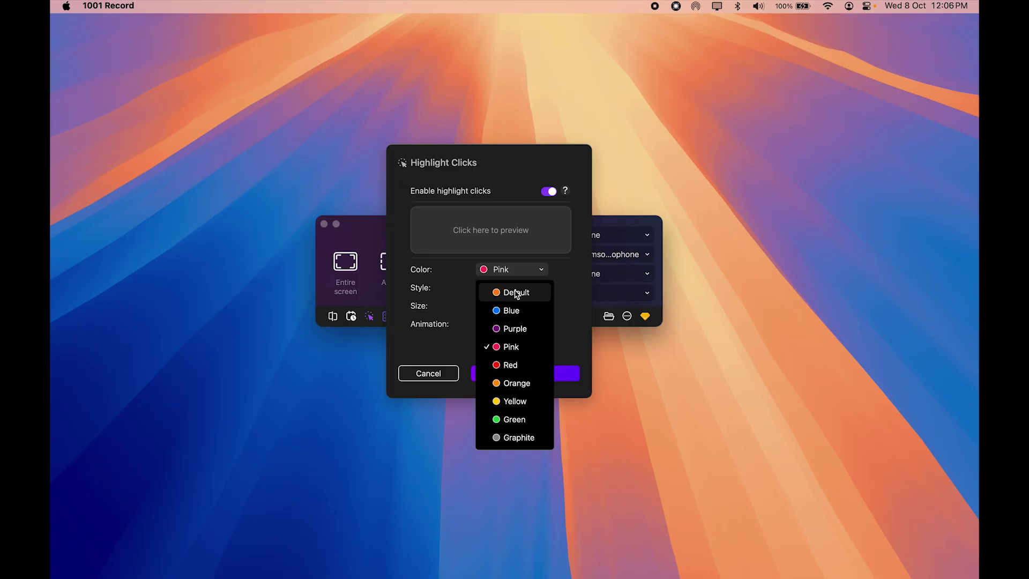
left_click(510, 353)
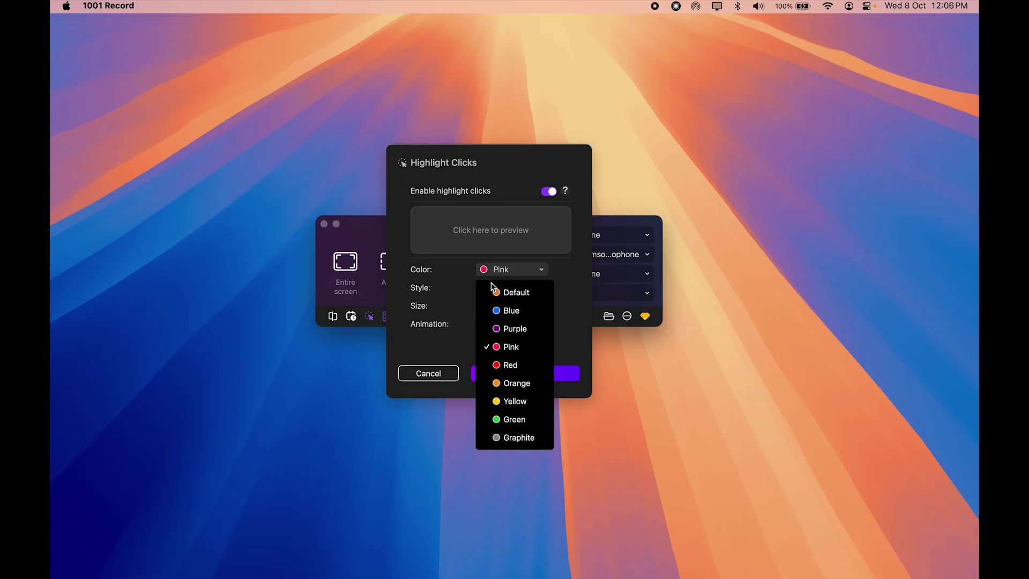
- Try the Filled highlight style, then return to Outlined
left_click(491, 232)
left_click(489, 230)
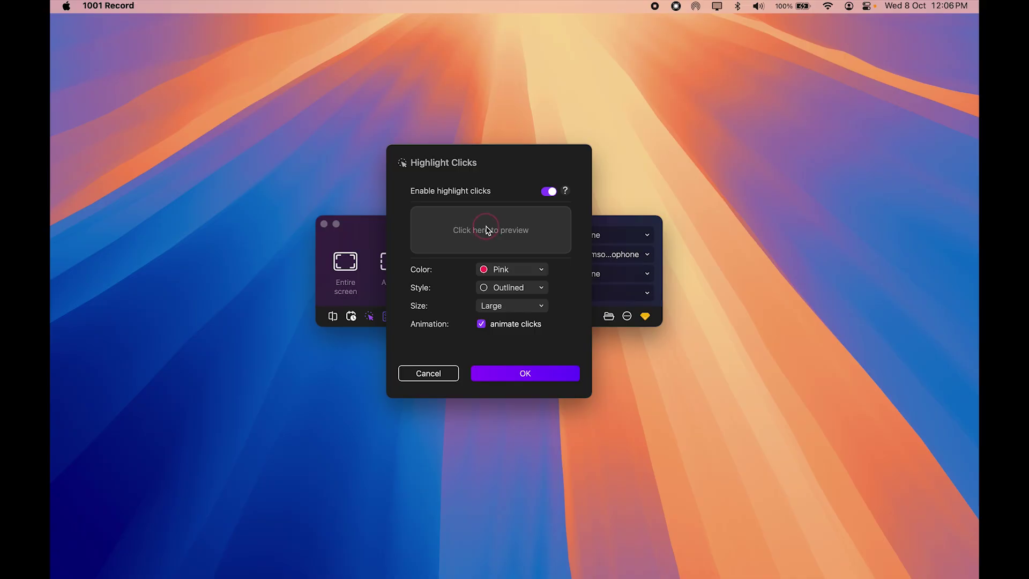
left_click(494, 232)
left_click(509, 233)
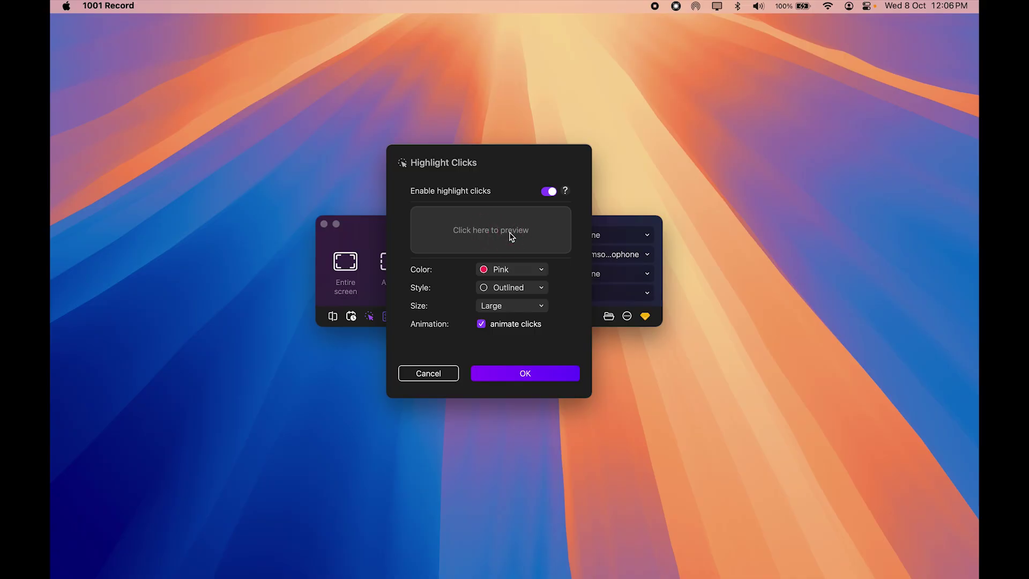
left_click(507, 289)
left_click(510, 308)
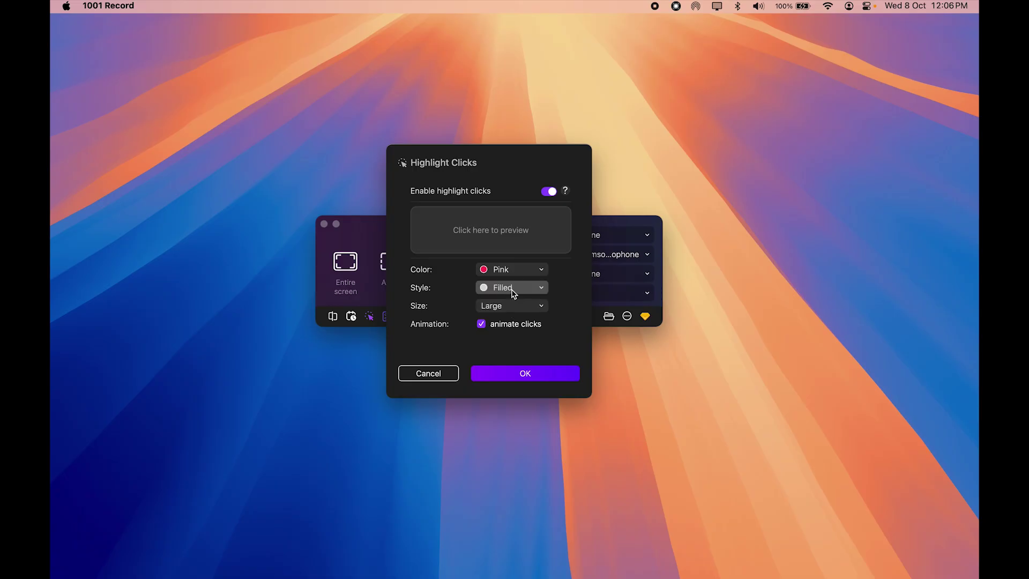
left_click(485, 228)
left_click(452, 220)
left_click(548, 227)
left_click(500, 287)
left_click(513, 328)
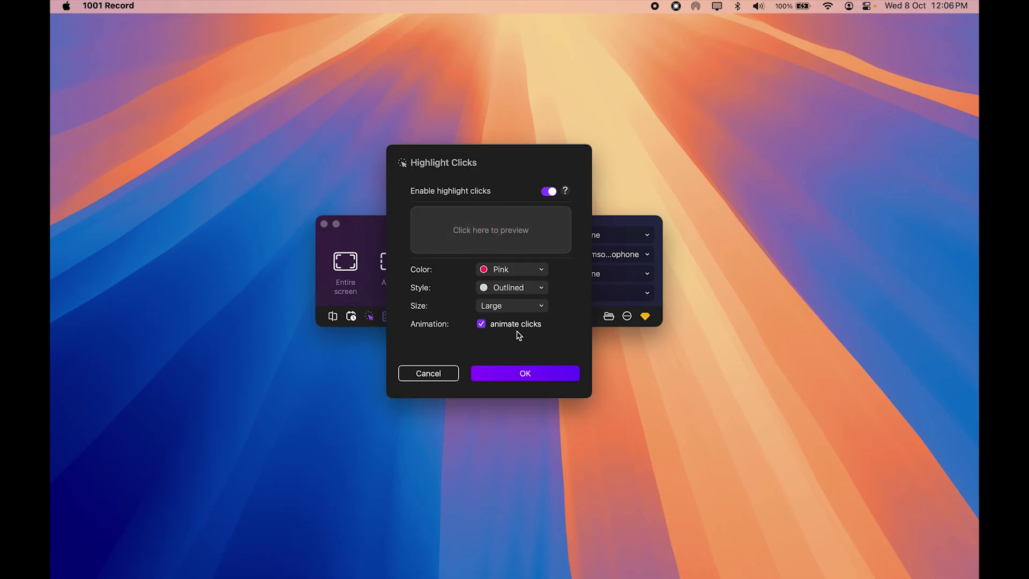
left_click(455, 230)
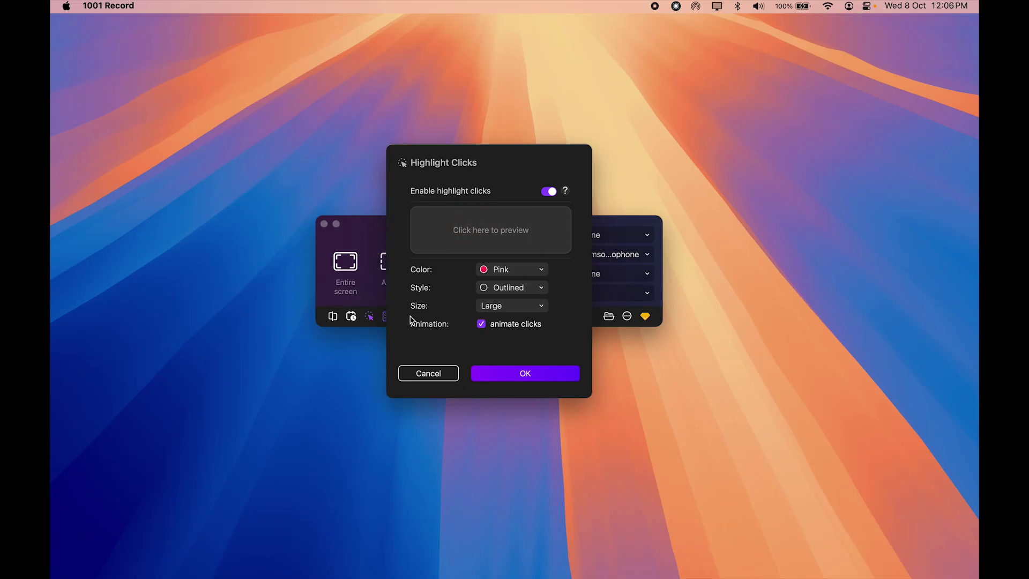
- Step the highlight size through Small and Medium to Large, previewing each
left_click(525, 306)
left_click(507, 328)
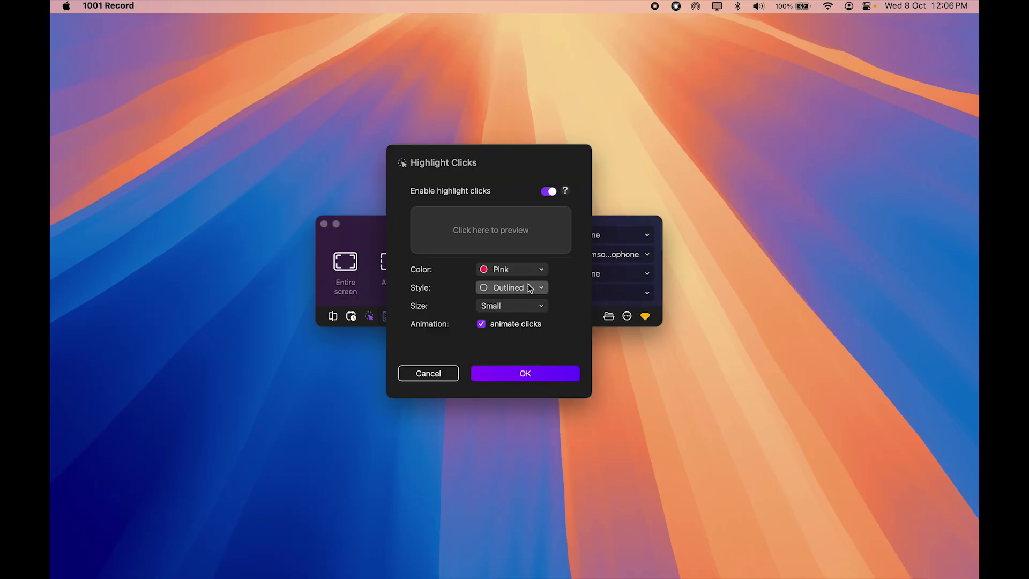
left_click(515, 230)
left_click(501, 305)
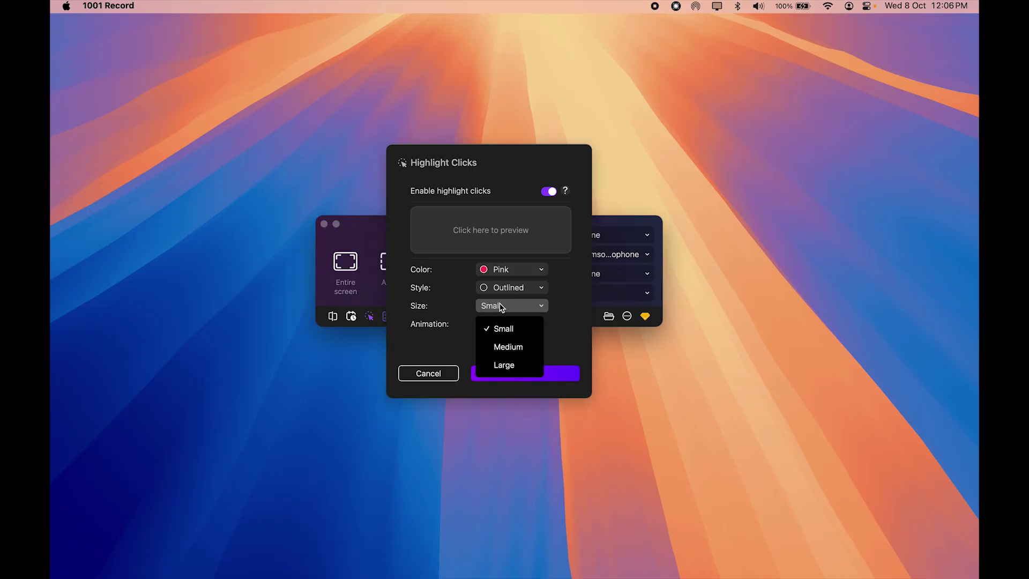
left_click(515, 346)
left_click(497, 220)
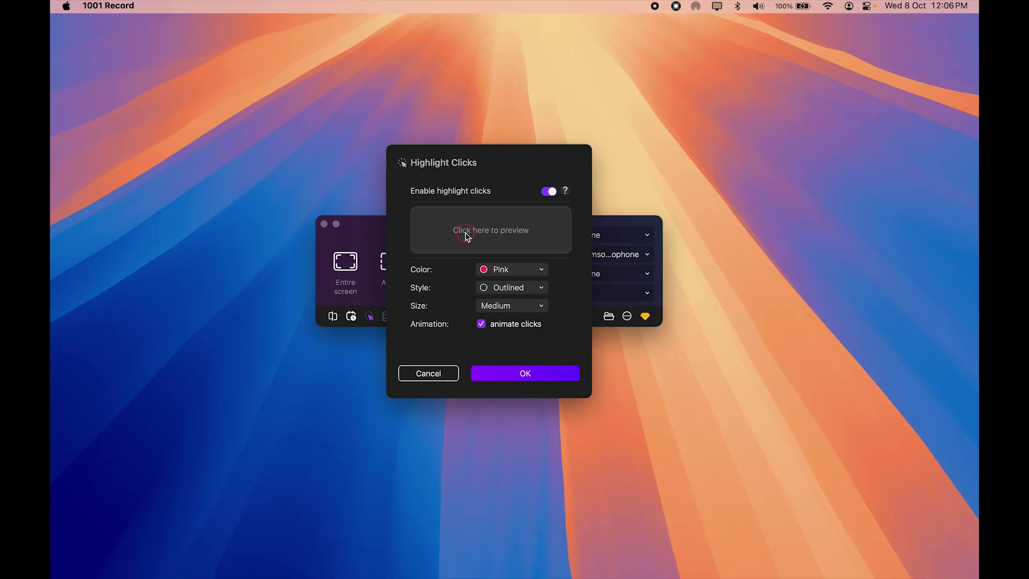
left_click(513, 306)
left_click(508, 358)
left_click(493, 224)
left_click(466, 231)
left_click(508, 229)
- Toggle animate clicks off and back on, then save the highlight settings with OK
left_click(481, 324)
left_click(500, 231)
left_click(476, 232)
left_click(481, 323)
left_click(494, 229)
left_click(523, 375)
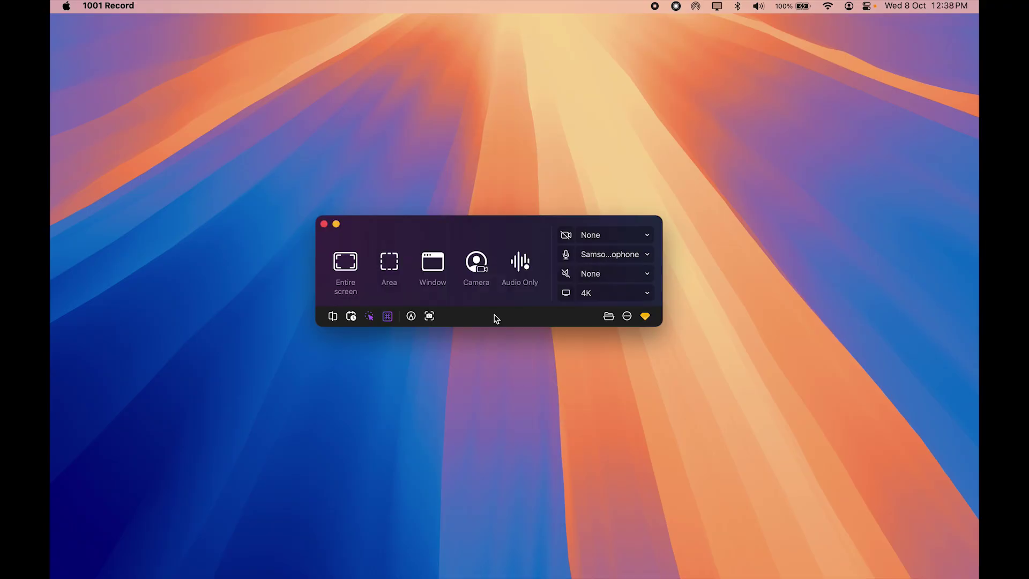
left_click(387, 316)
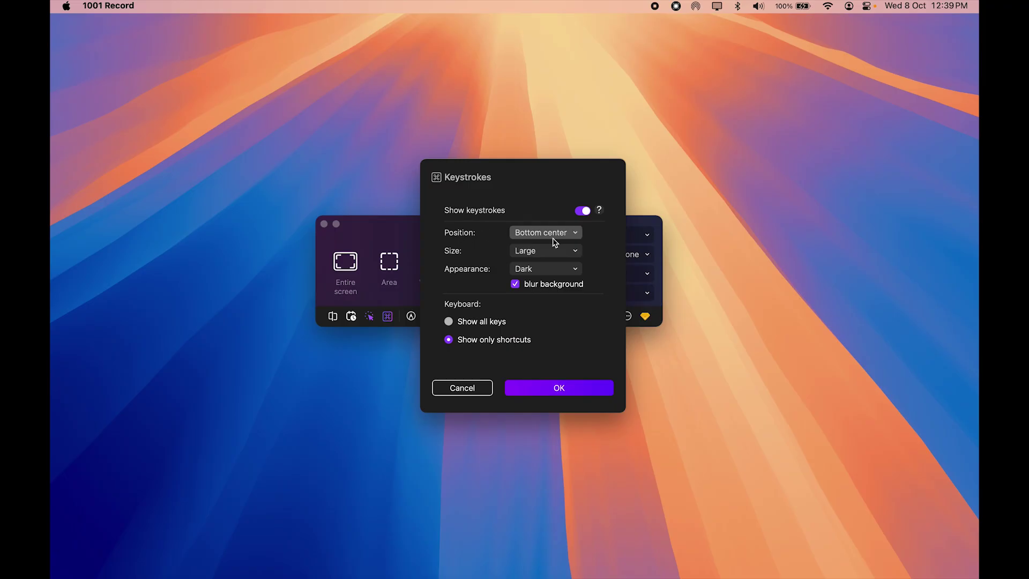
left_click(519, 238)
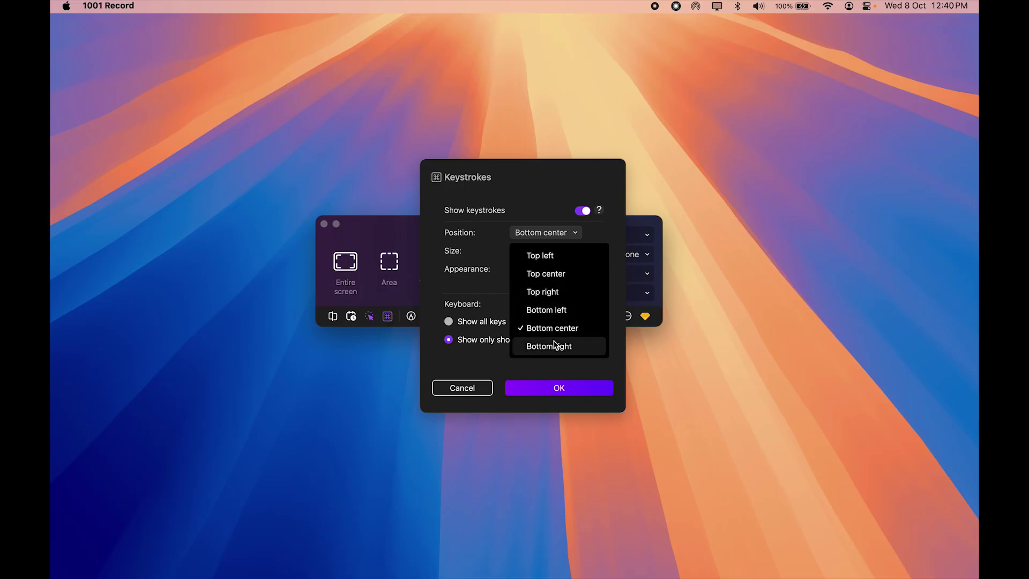
left_click(529, 194)
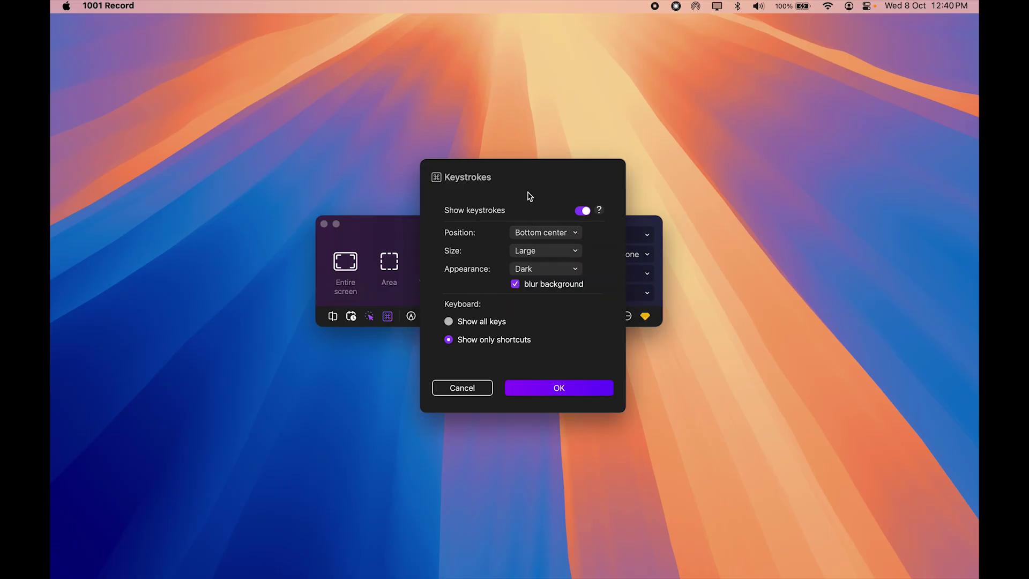
left_click(547, 251)
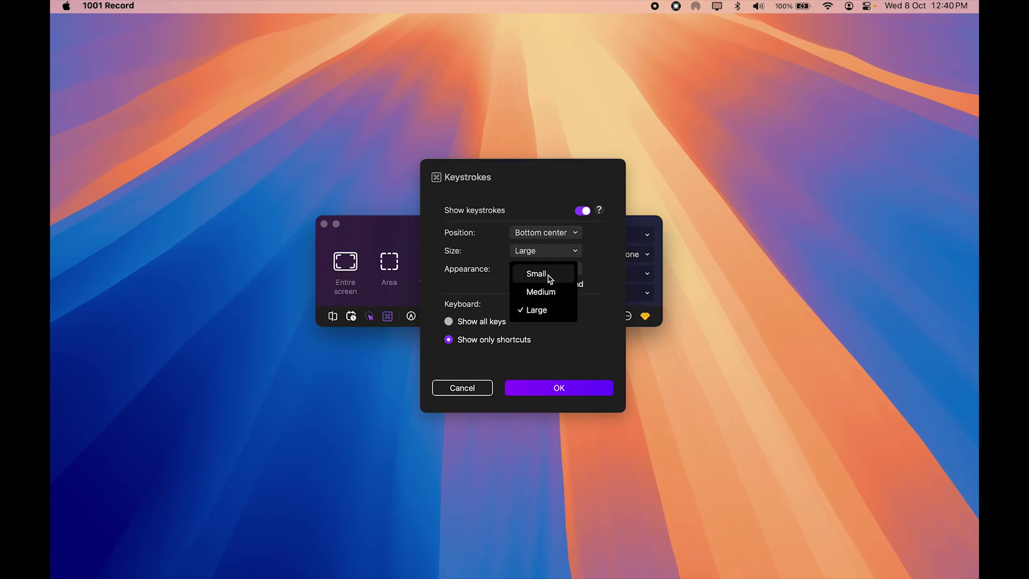
left_click(503, 205)
left_click(537, 268)
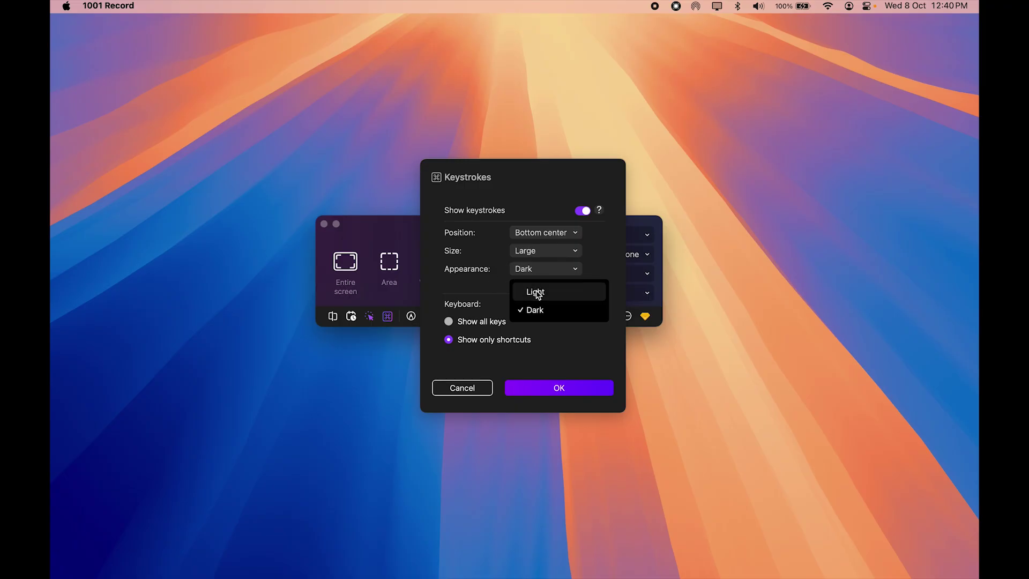
key("Escape")
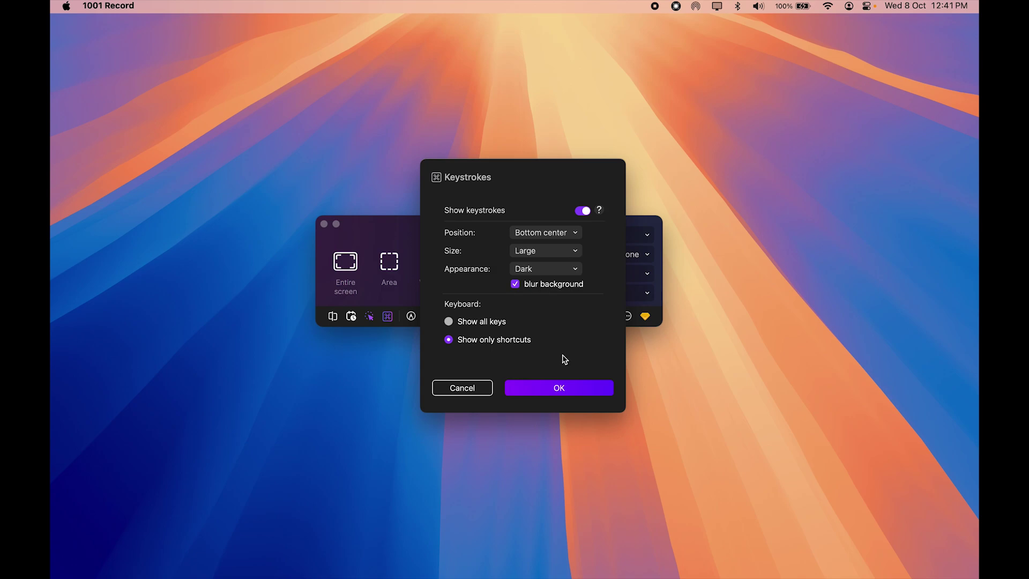
left_click(552, 389)
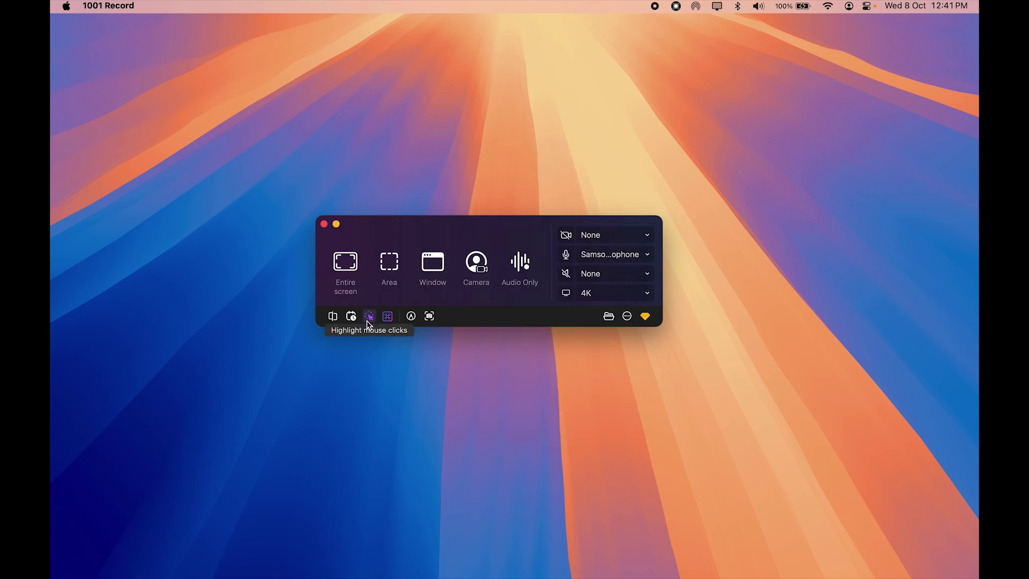
left_click(411, 317)
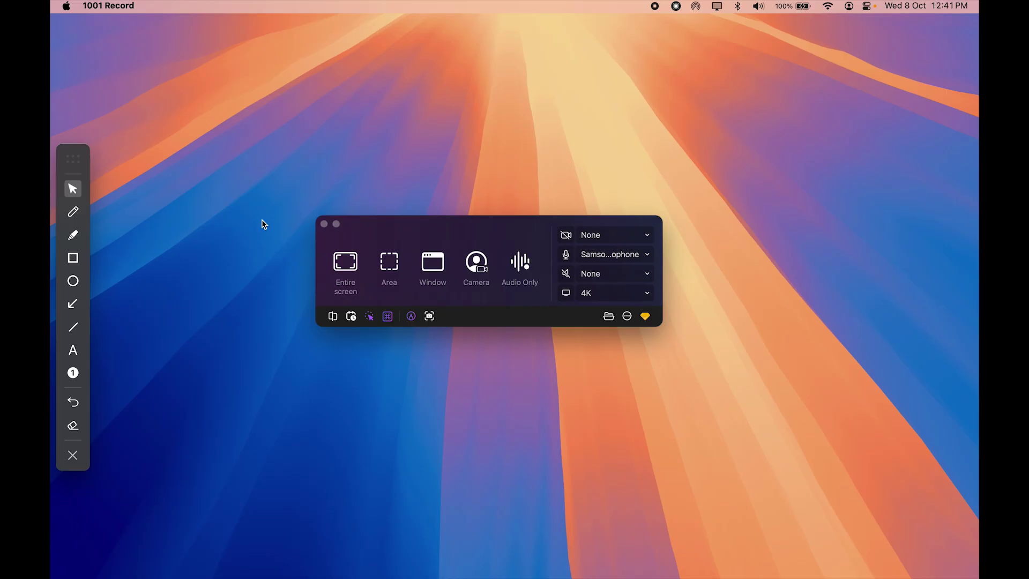
left_click(73, 234)
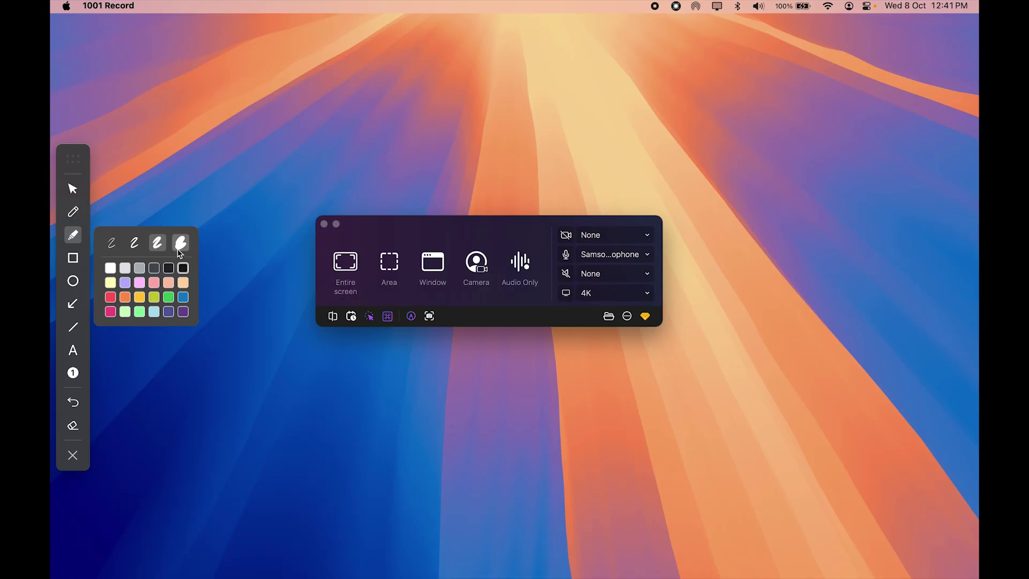
mouse_move(568, 87)
left_mouse_down()
mouse_move(253, 447)
mouse_move(492, 149)
left_mouse_up()
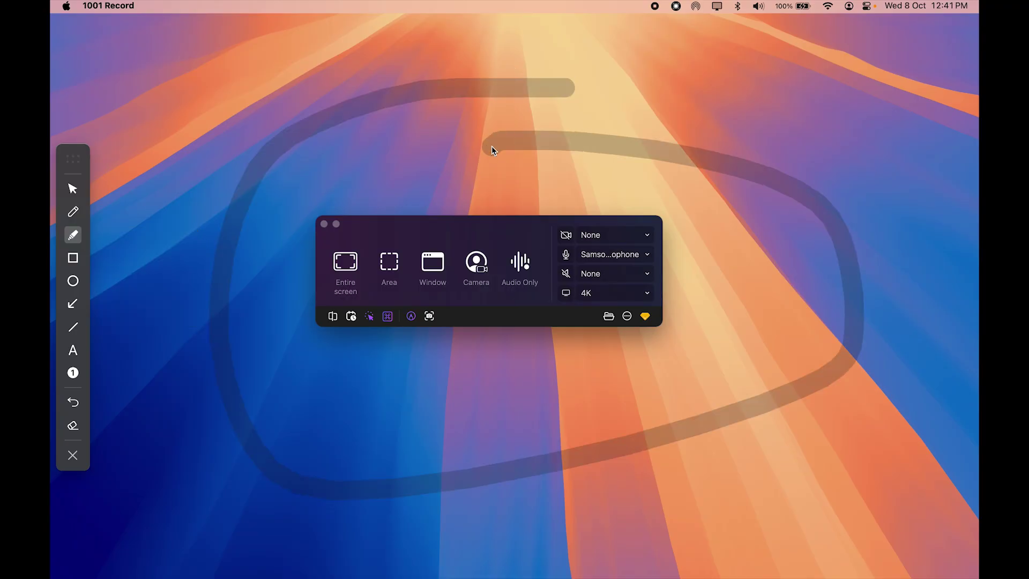
mouse_move(233, 442)
left_mouse_down()
mouse_move(542, 332)
mouse_move(674, 484)
left_mouse_up()
mouse_move(653, 95)
left_mouse_down()
mouse_move(563, 96)
mouse_move(436, 138)
left_mouse_up()
left_click(73, 303)
left_click(160, 310)
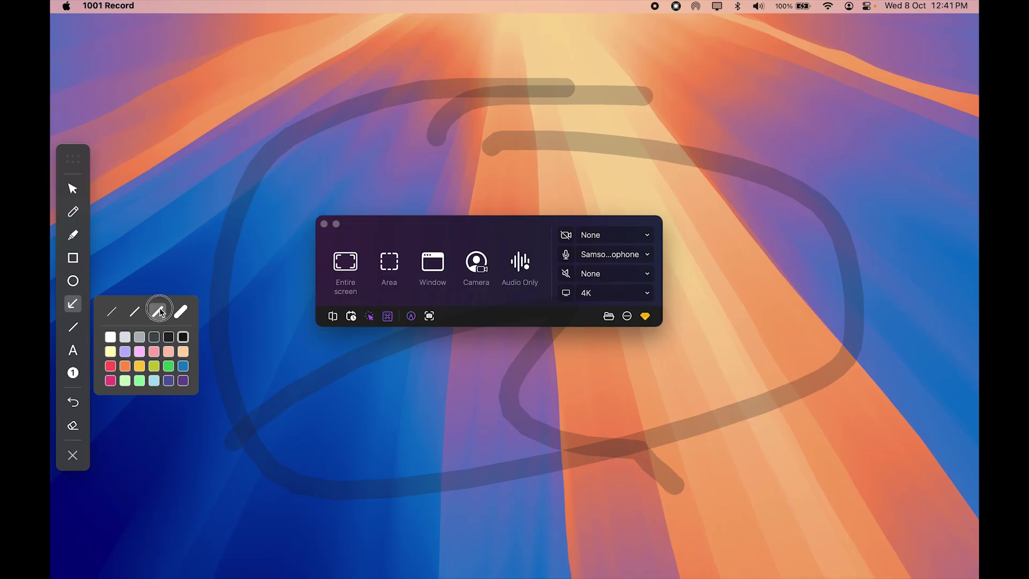
left_click_drag(341, 103, 393, 201)
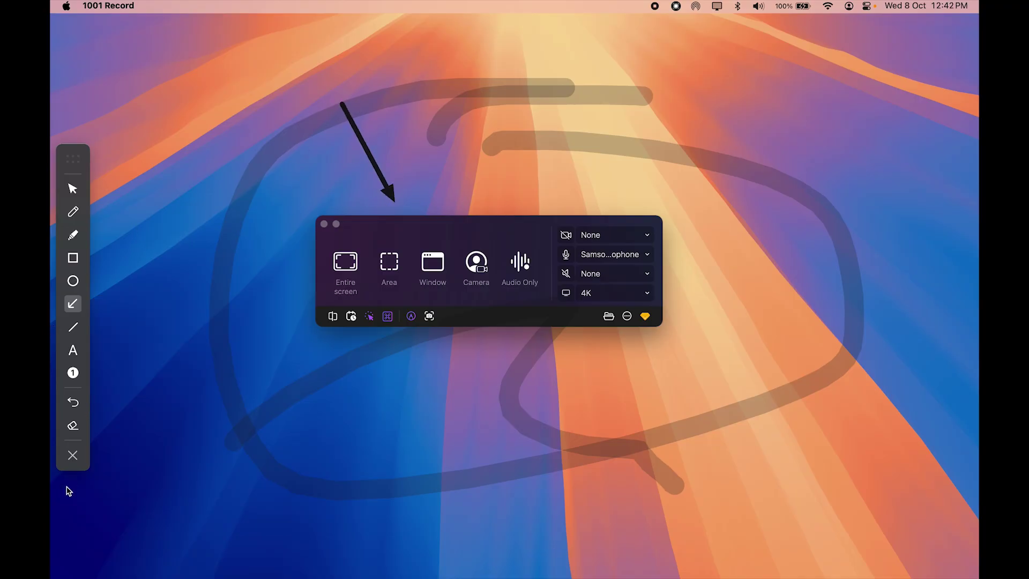
left_click(74, 456)
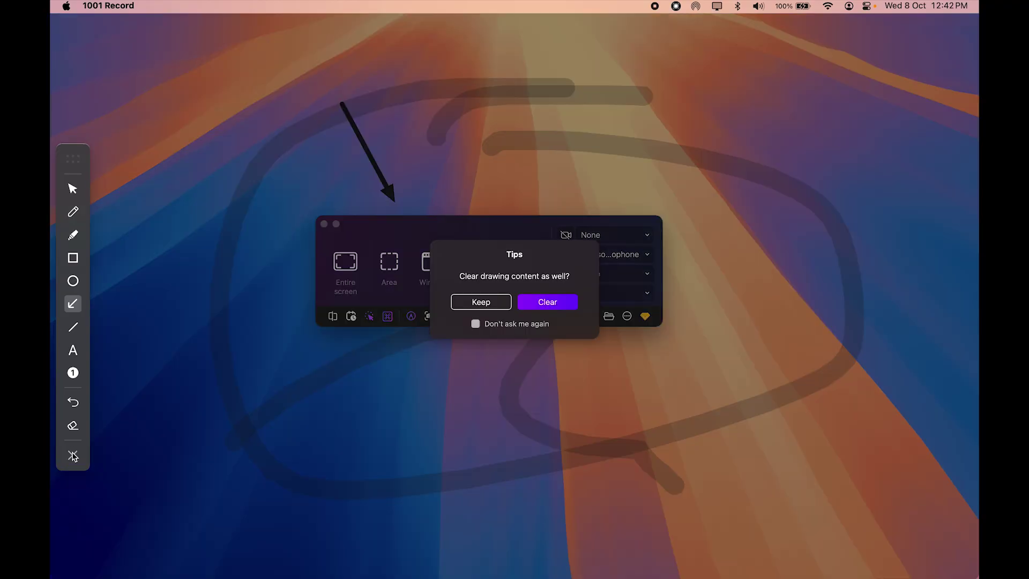
left_click(542, 307)
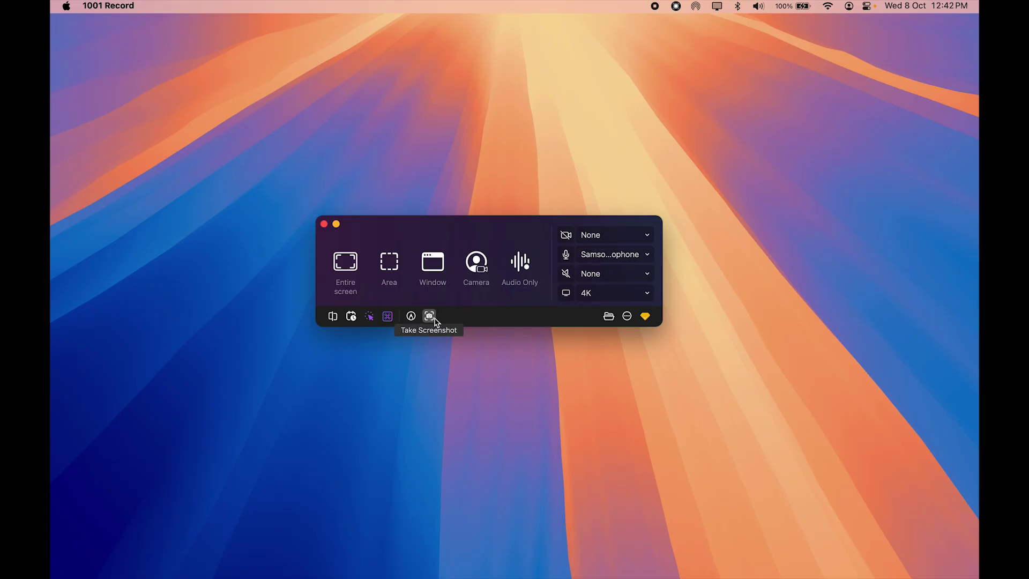
left_click(608, 317)
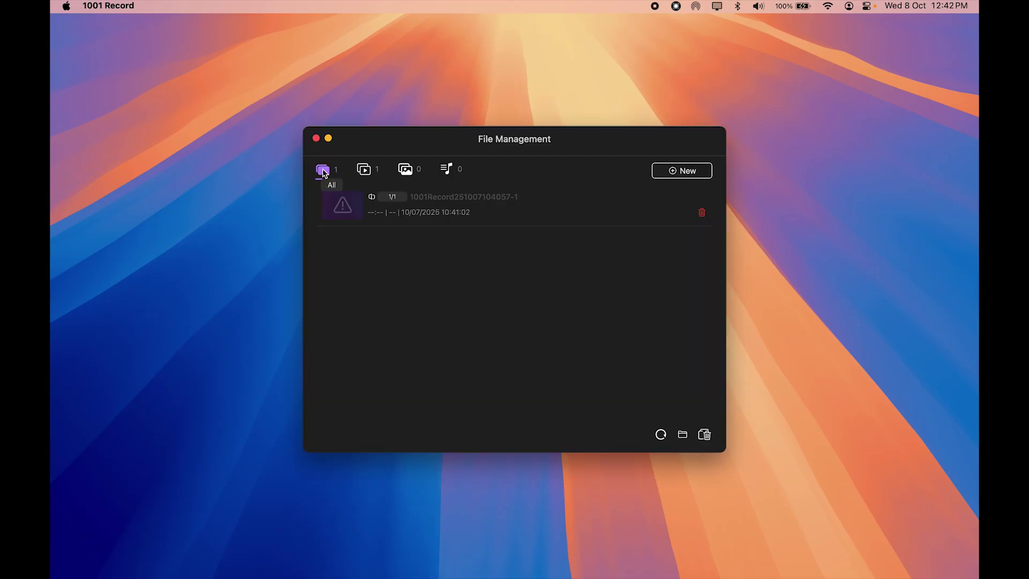
left_click(369, 173)
left_click(407, 175)
left_click(448, 169)
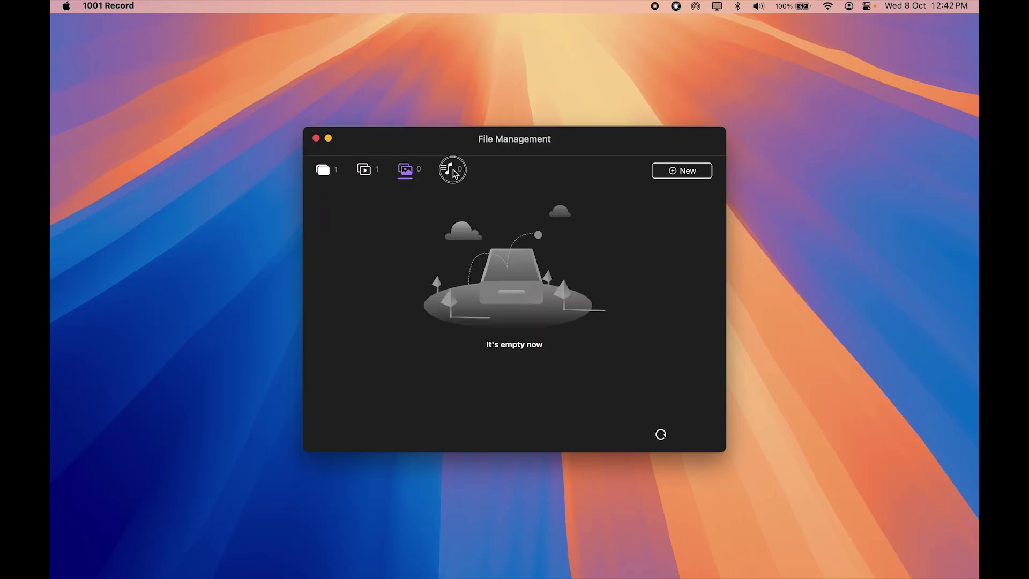
left_click(407, 172)
left_click(367, 170)
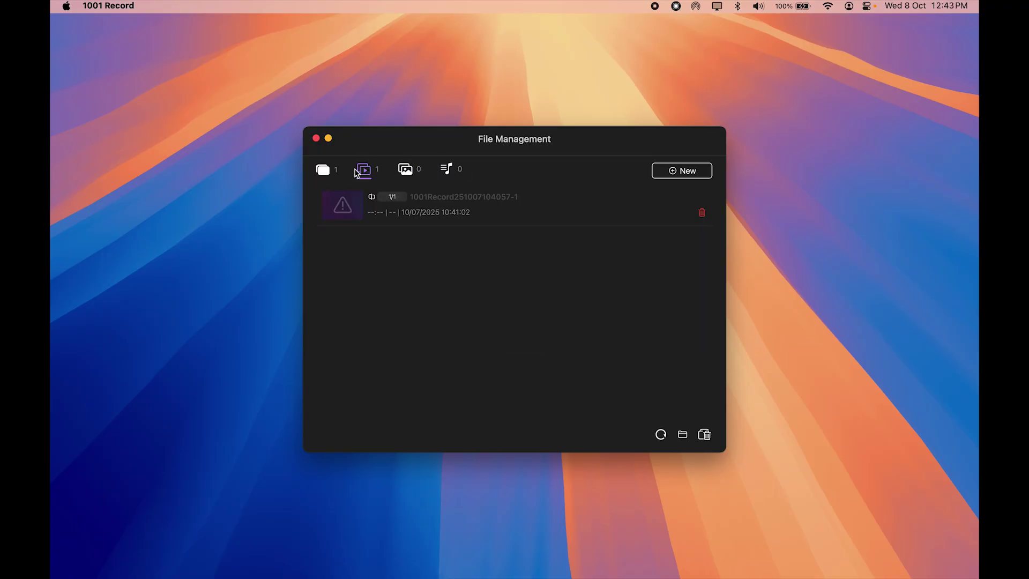
left_click(323, 170)
left_click(687, 171)
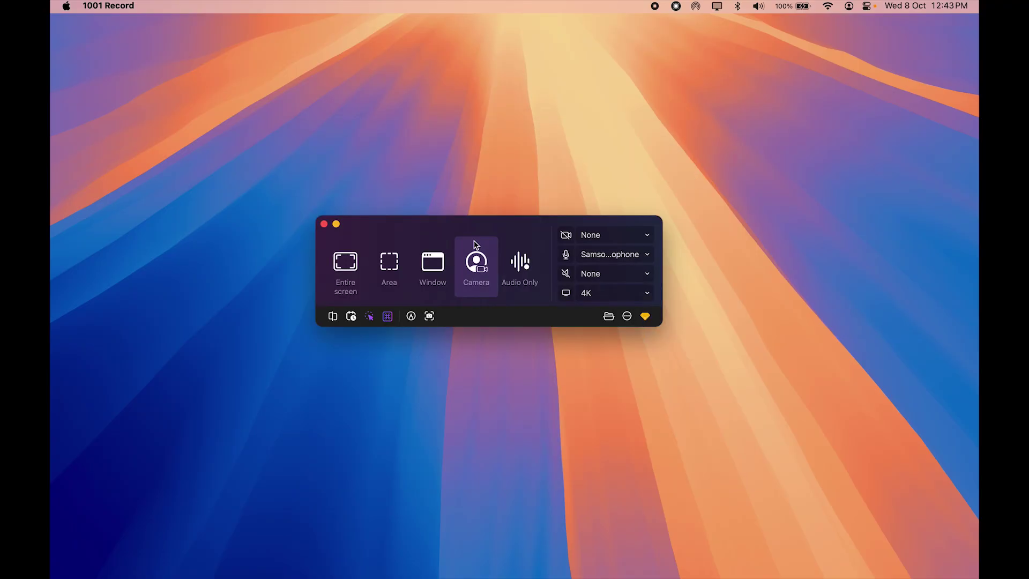
left_click(474, 244)
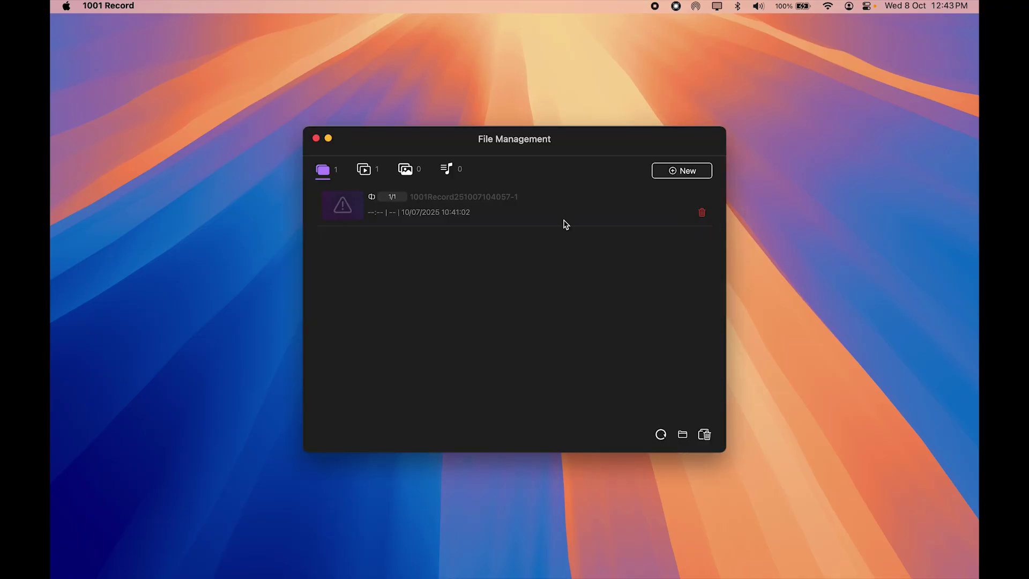
left_click(316, 139)
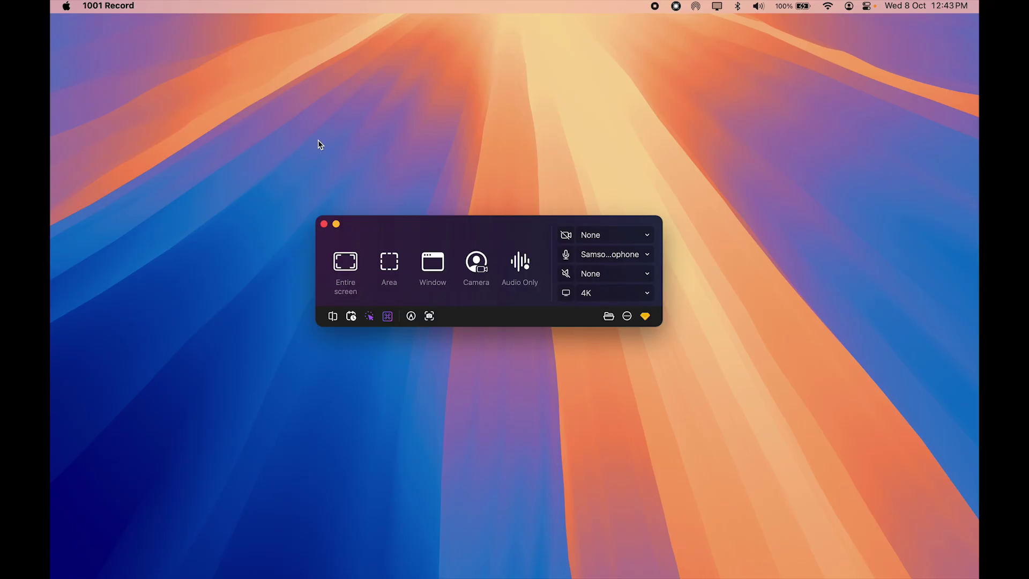
- Open the app settings and keep the current save folder for recordings
left_click(627, 316)
left_click(643, 335)
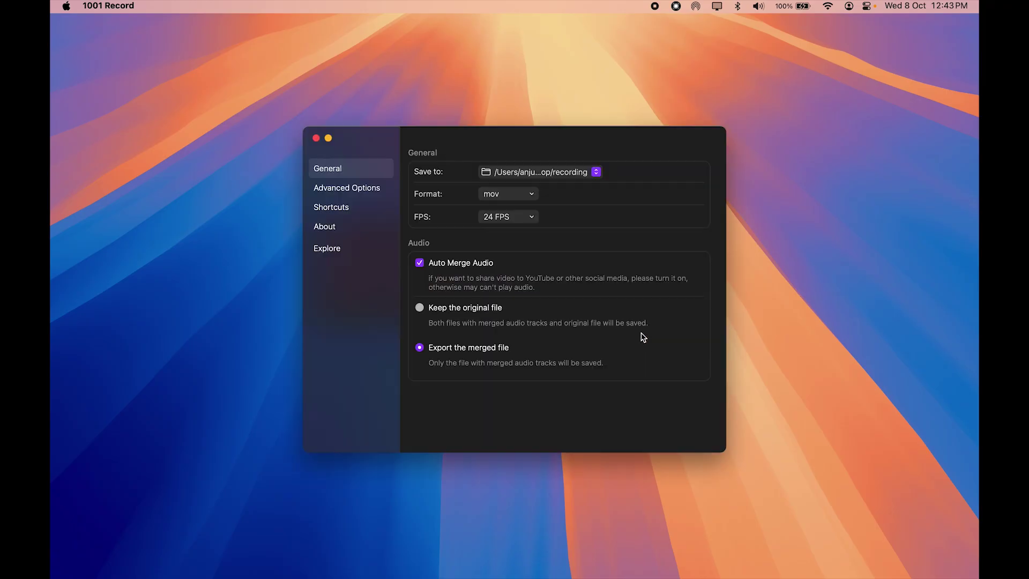
left_click(596, 172)
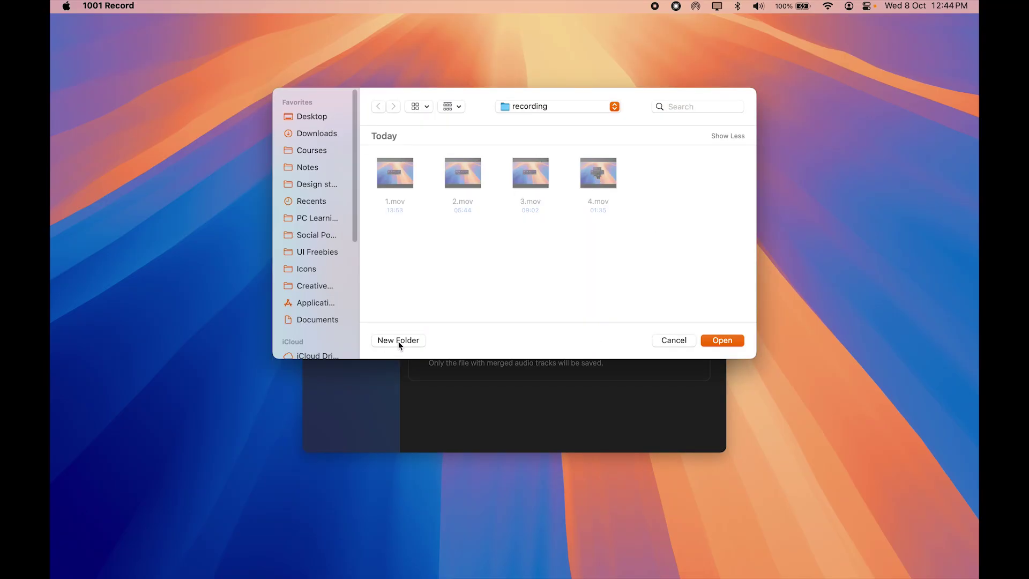
left_click(684, 341)
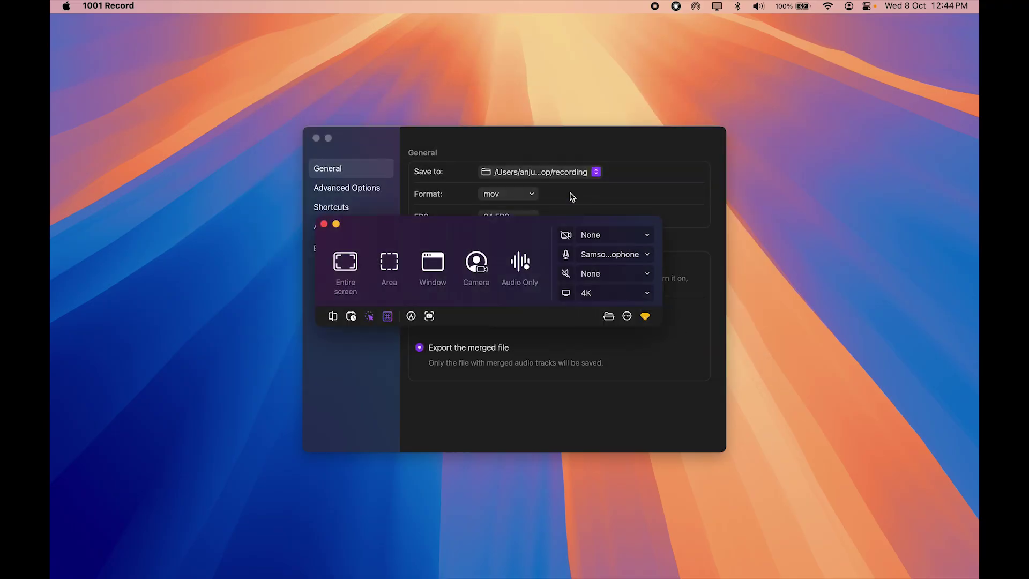
left_click(655, 169)
- Keep mov output format and 24 FPS, then switch to Advanced Options
left_click(504, 196)
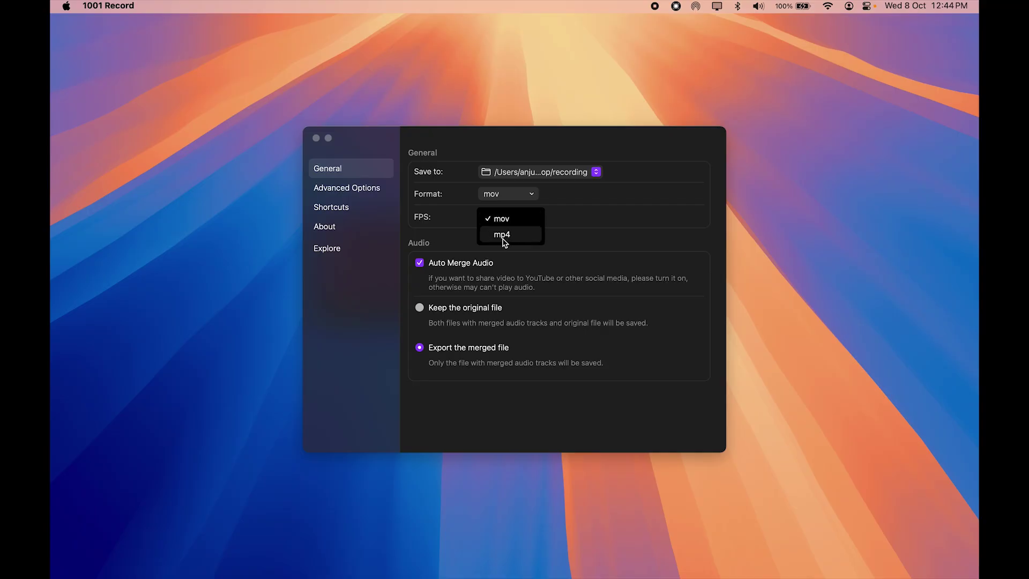
left_click(505, 219)
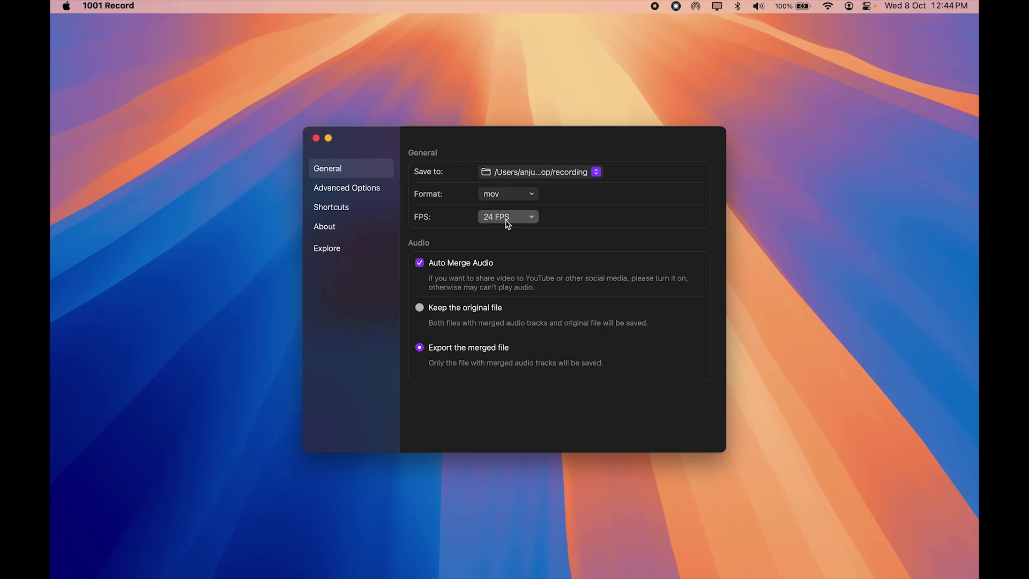
left_click(507, 217)
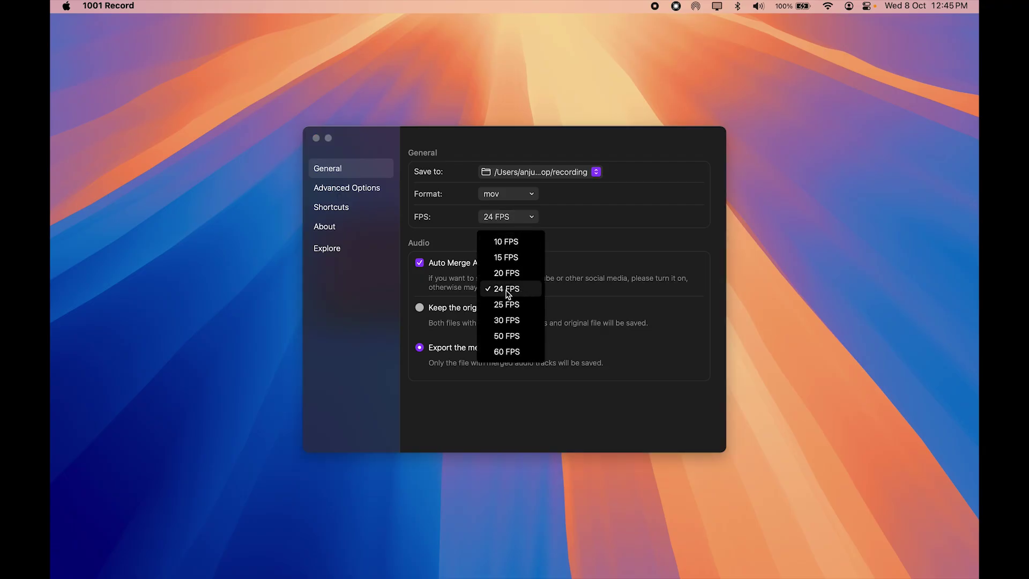
left_click(591, 219)
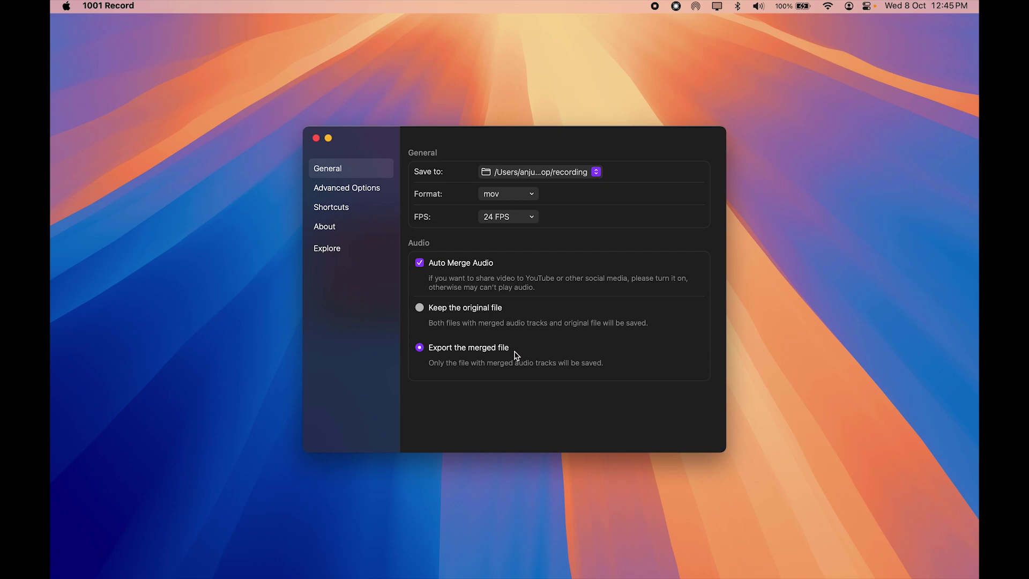
left_click(362, 192)
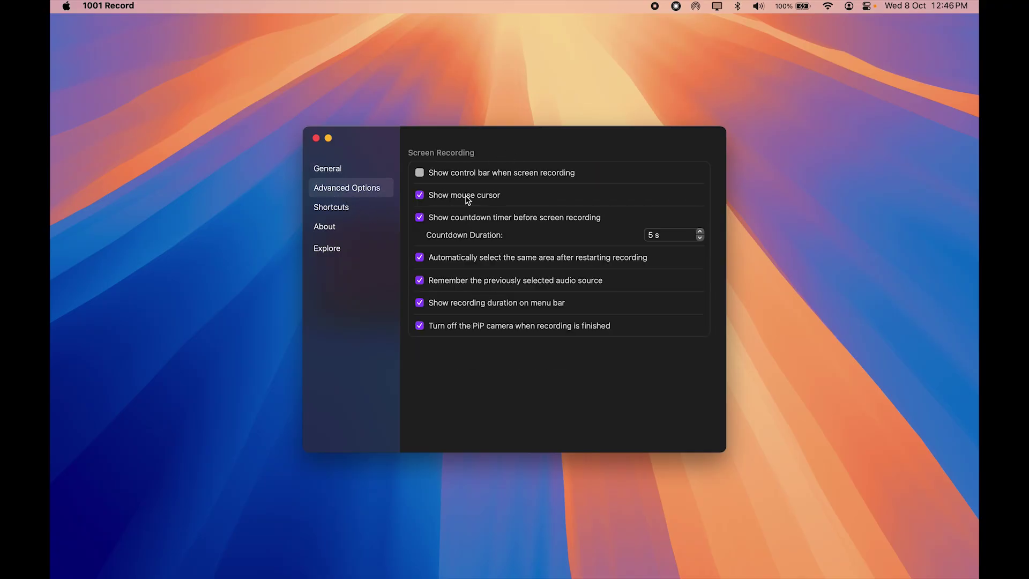
- Enable 'Show control bar when screen recording', leave the 5 s countdown, and go to Shortcuts
left_click(513, 173)
left_click(663, 239)
left_click(348, 213)
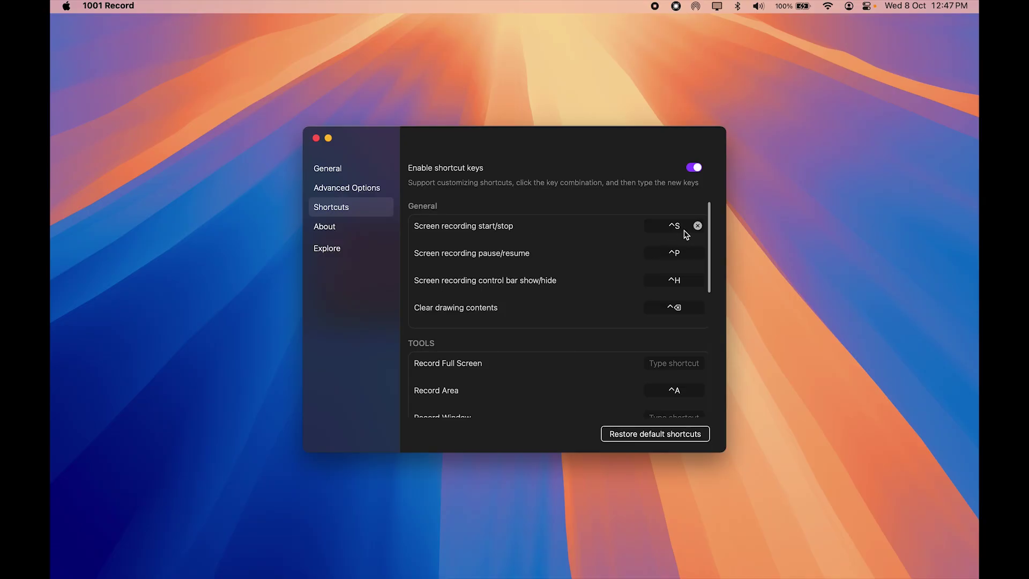
- Toggle shortcut keys off and on, scroll through General, Tools and PiP Camera shortcuts, then go to About
scroll(676, 234, "down", 1)
scroll(676, 234, "up", 1)
left_click(694, 168)
left_click(695, 168)
scroll(679, 315, "down", 3)
scroll(679, 315, "down", 2)
scroll(519, 306, "down", 2)
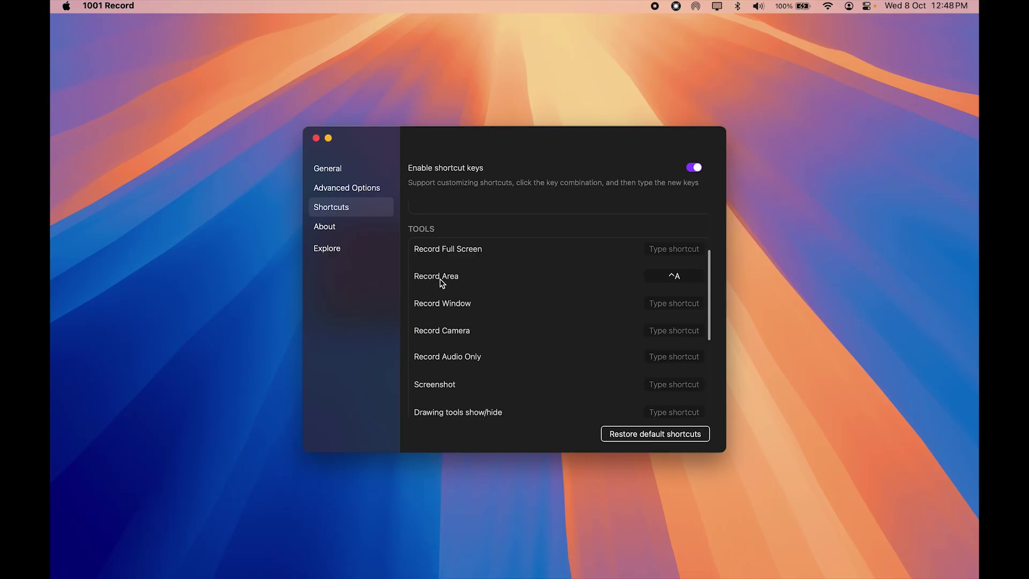
scroll(678, 285, "up", 2)
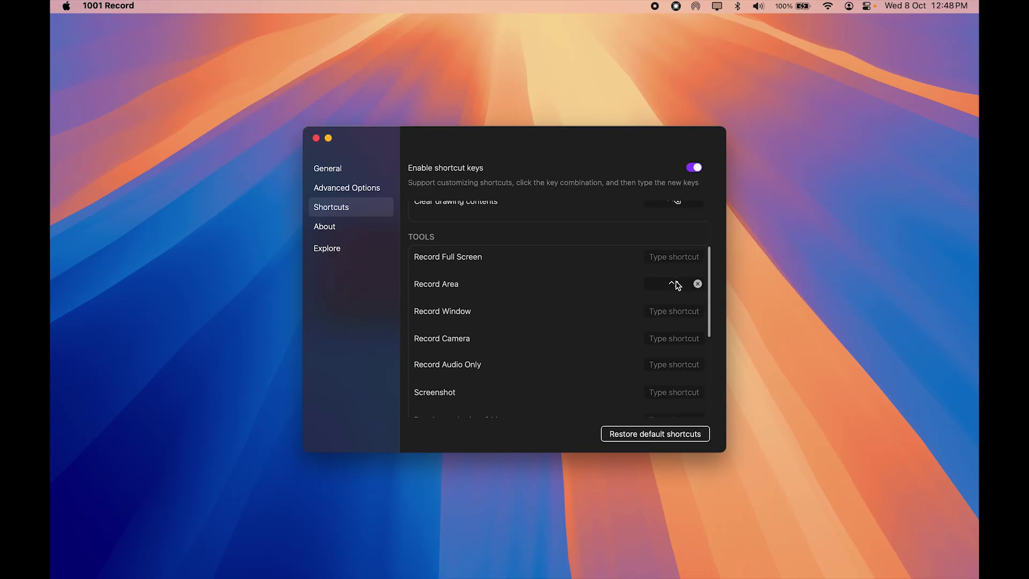
scroll(652, 313, "down", 10)
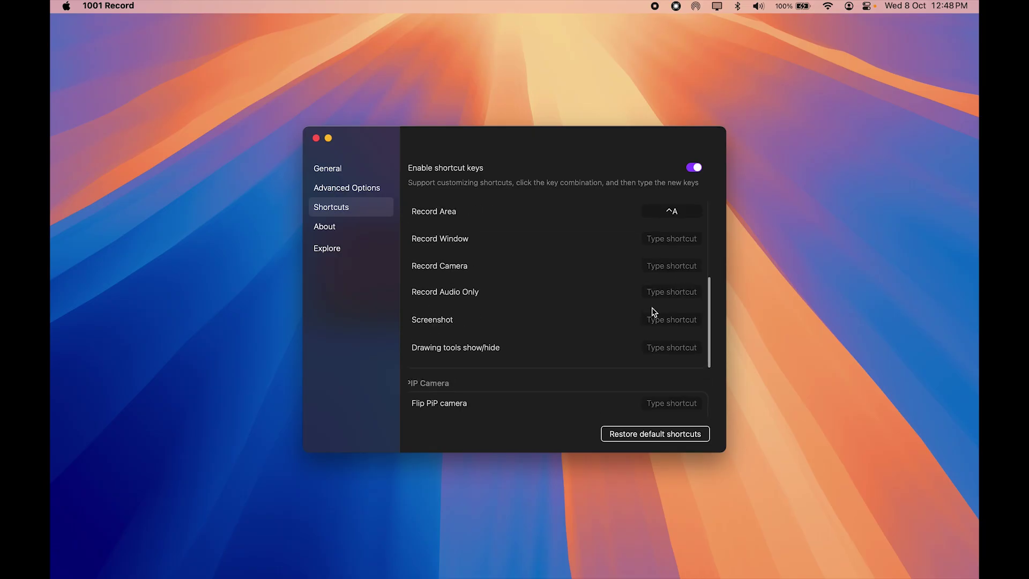
scroll(653, 313, "up", 12)
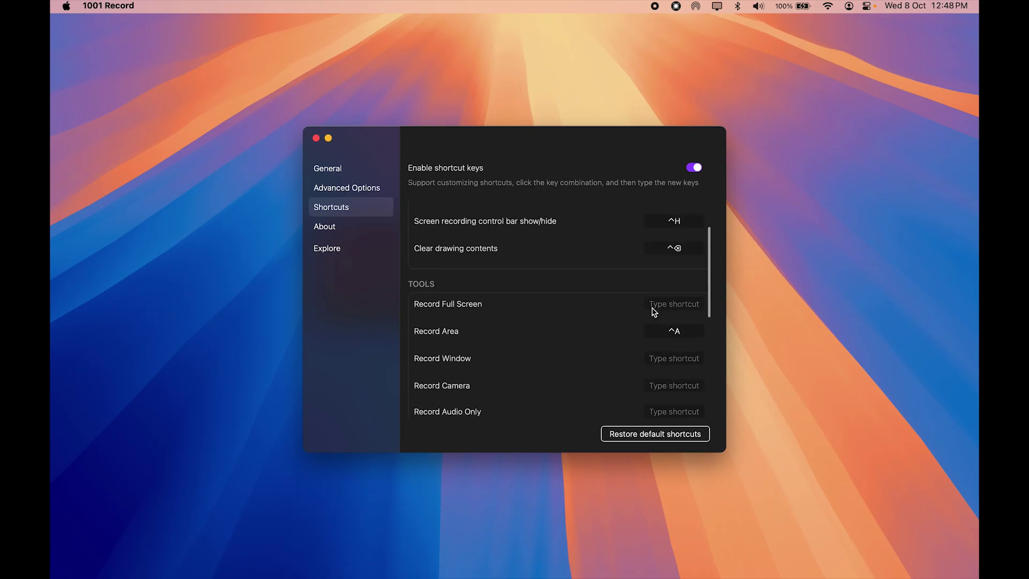
scroll(483, 336, "down", 5)
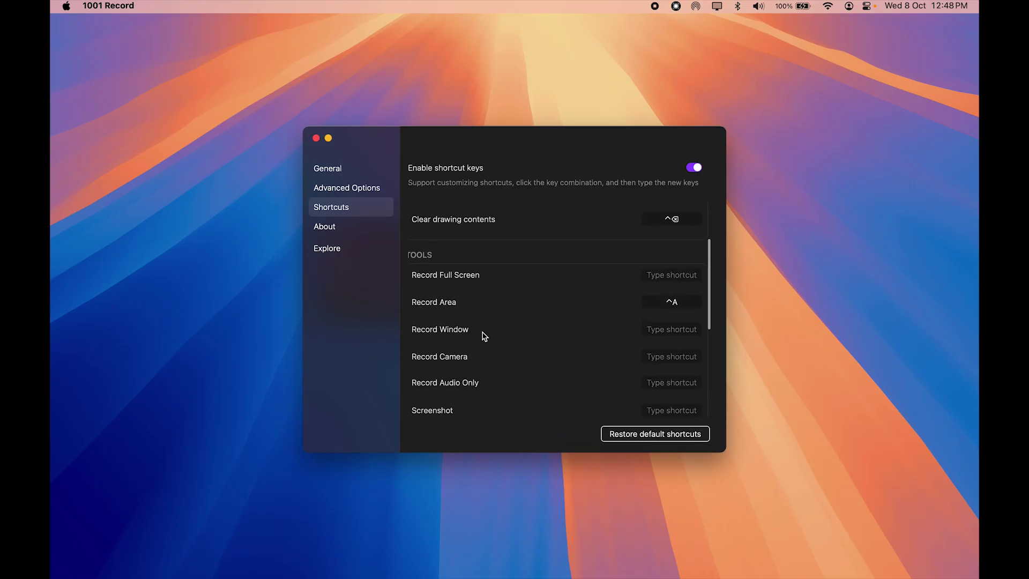
left_click(333, 228)
- Look through the Explore, General and Advanced Options pages, then close the settings window
left_click(338, 247)
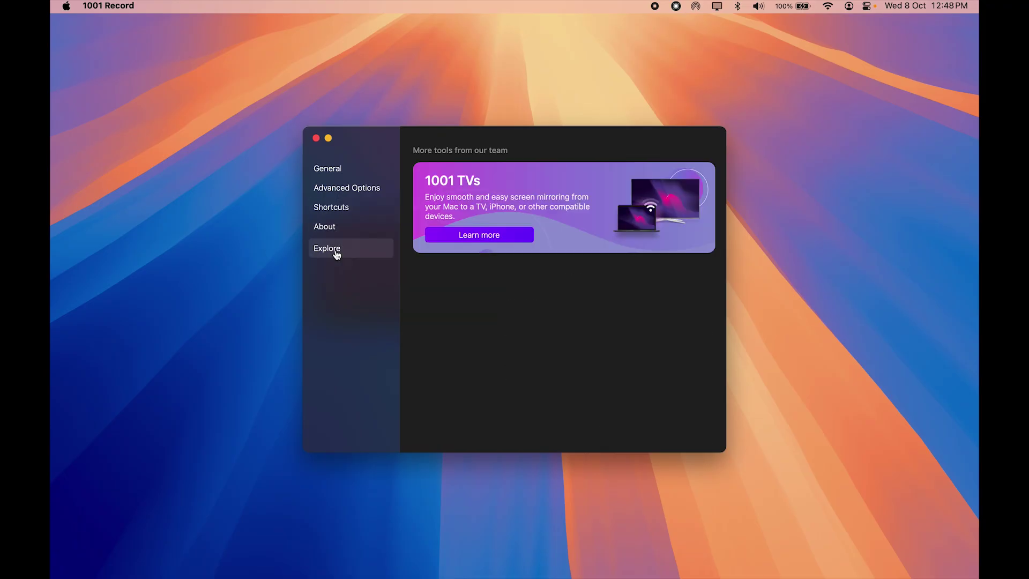
left_click(324, 167)
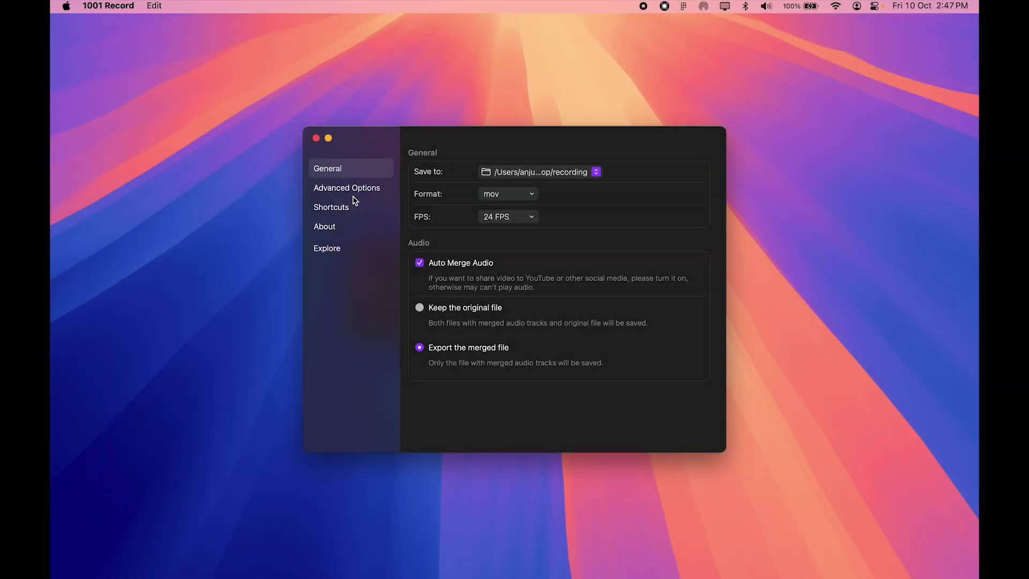
left_click(350, 194)
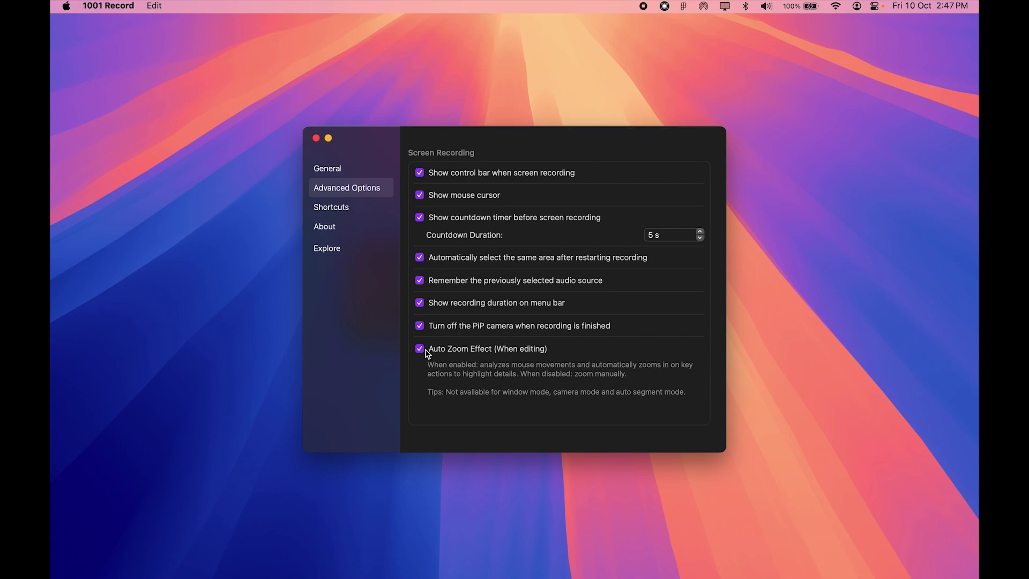
left_click(316, 139)
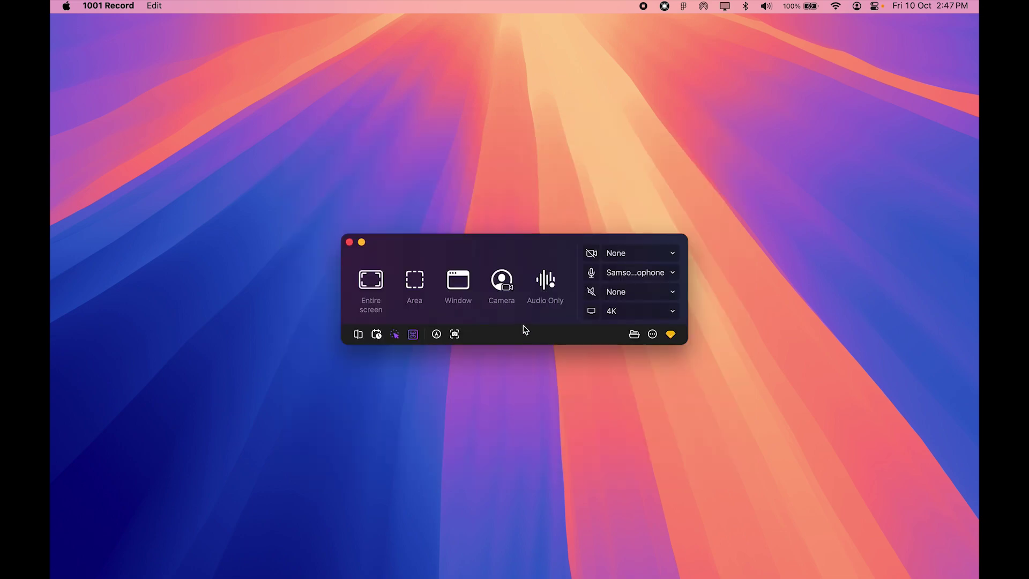
- Start an Area recording, keeping the current microphone in Confirm audio setup
left_click(415, 287)
left_click(552, 371)
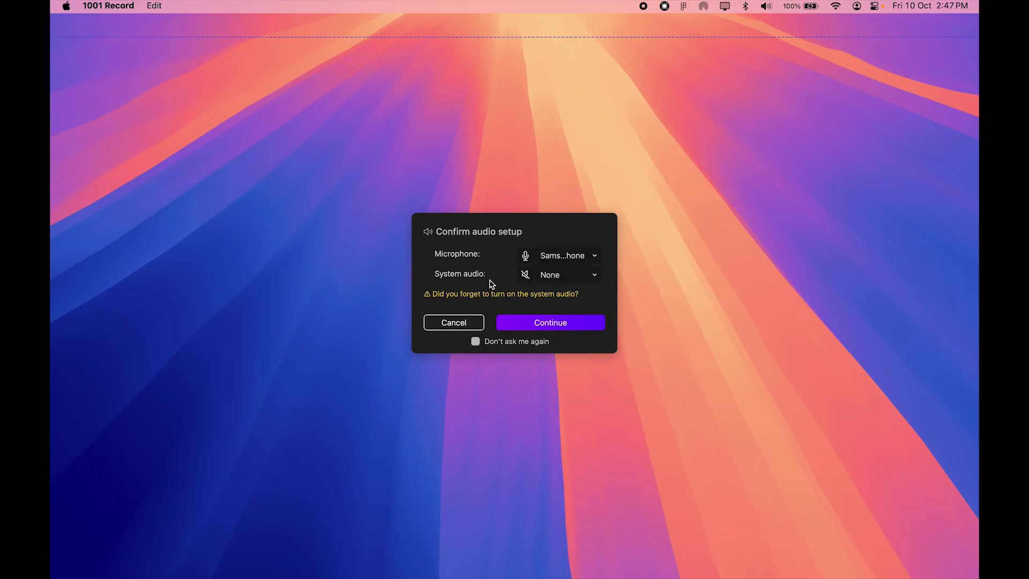
left_click(553, 258)
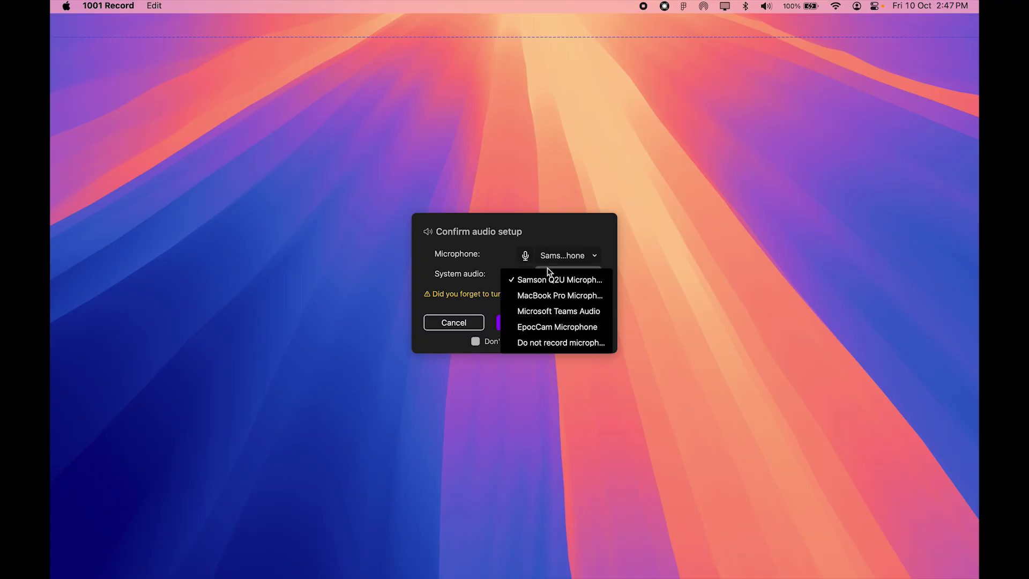
left_click(561, 283)
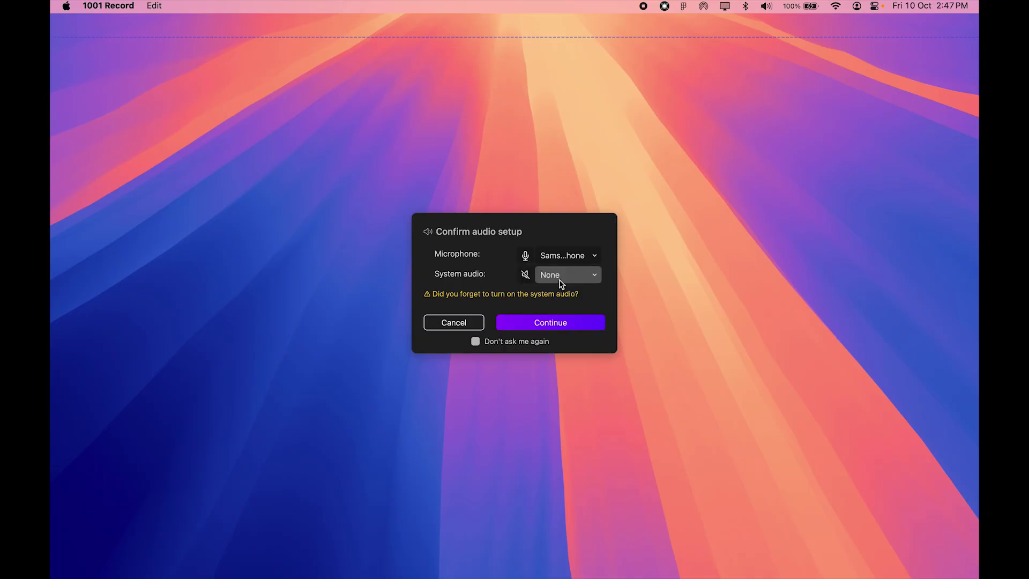
left_click(530, 323)
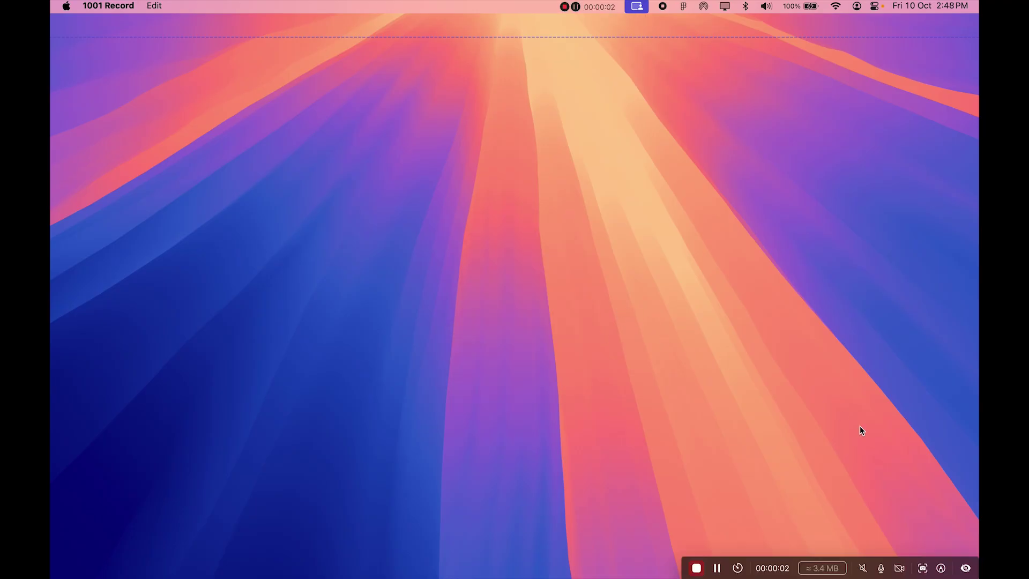
- Hide the recording control bar and switch to the Untitled Figma draft
left_click(965, 566)
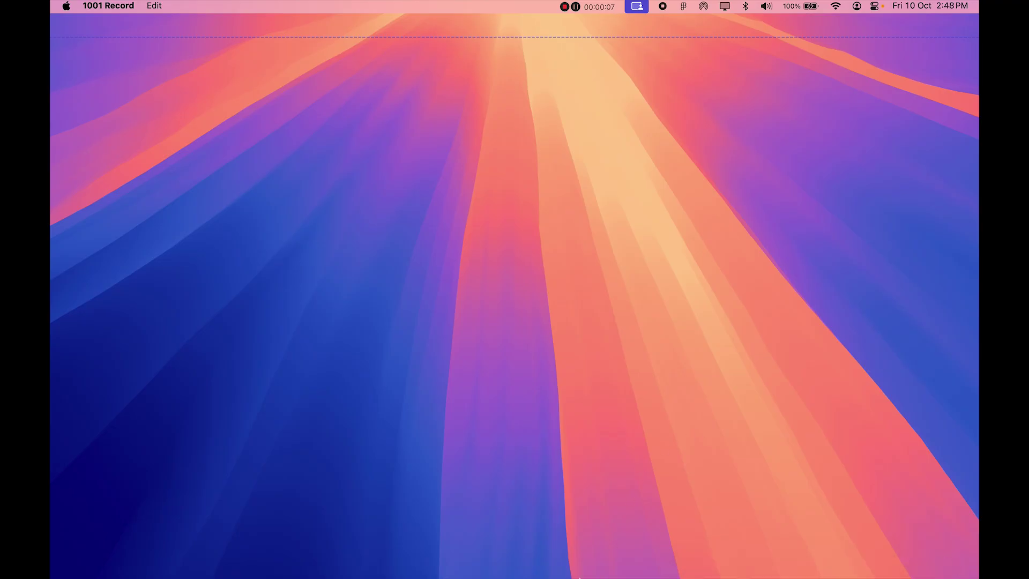
left_click(505, 534)
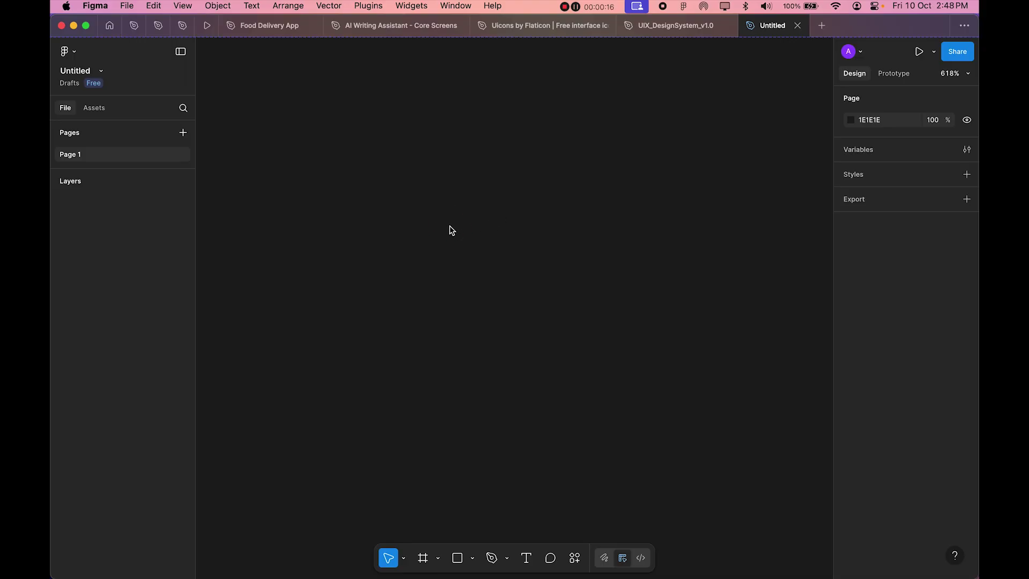
- Draw a text box on the Figma canvas and type "Go!"
key("t")
left_click_drag(336, 157, 691, 340)
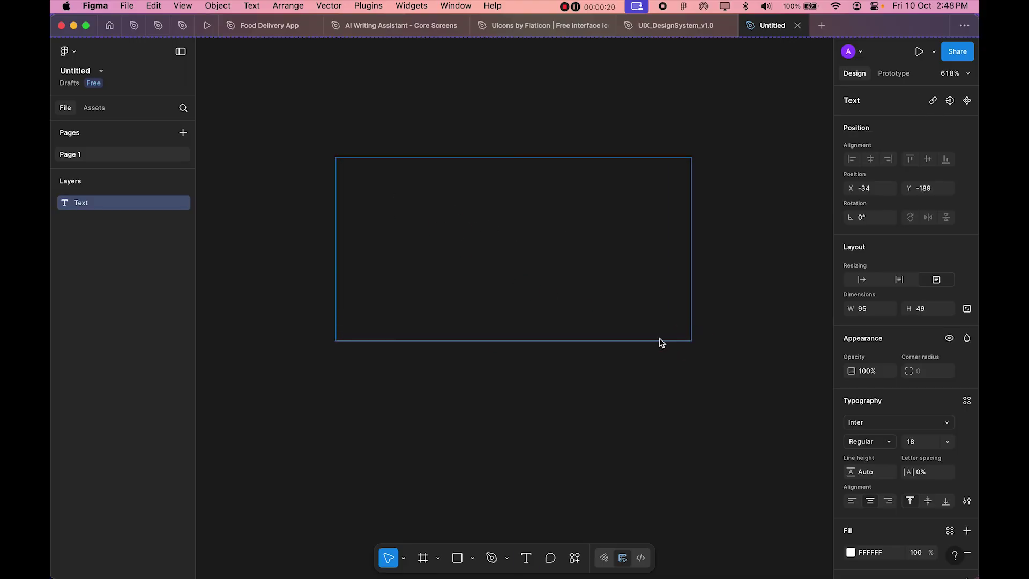
type("Go")
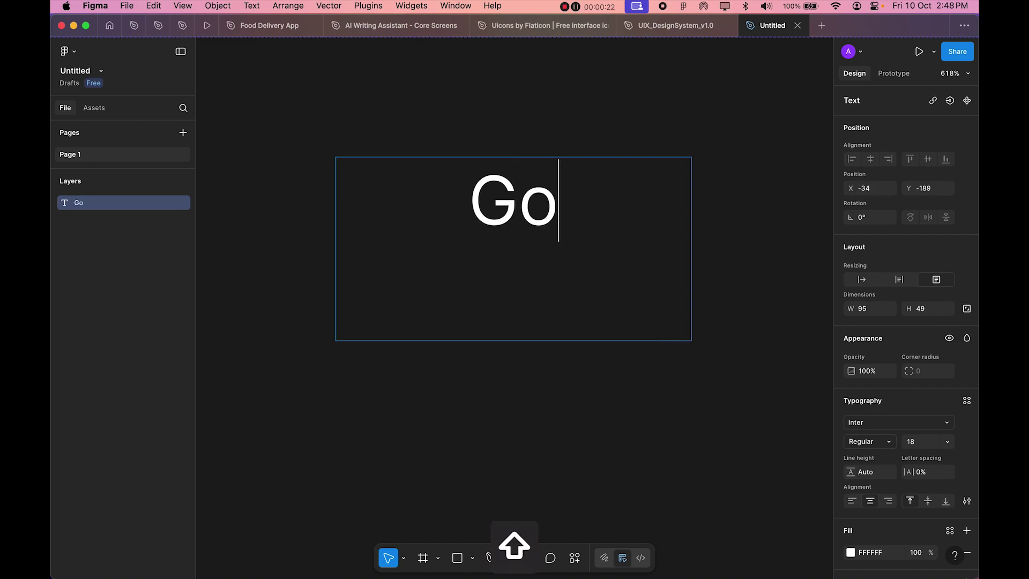
type("!")
key("Escape")
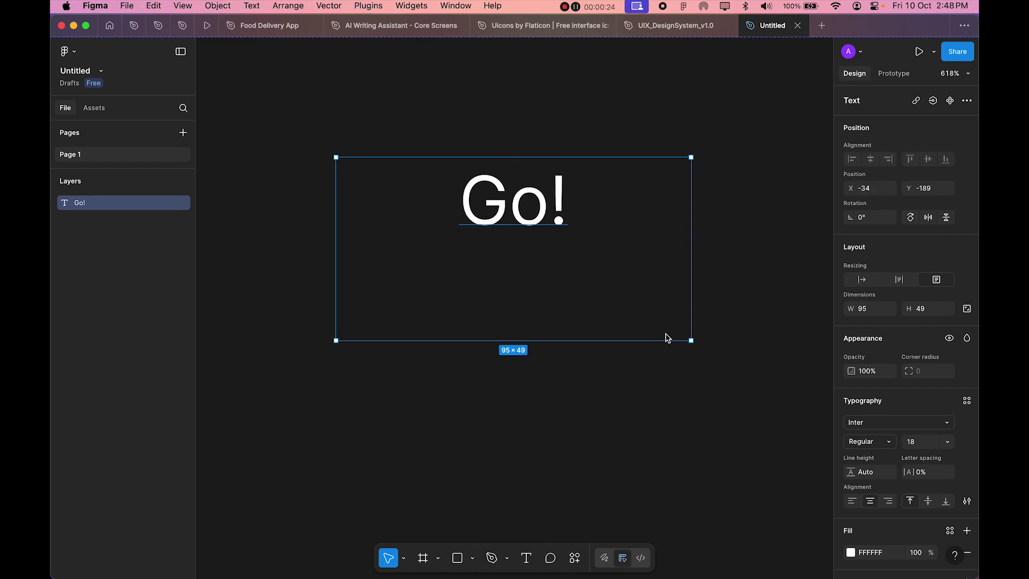
- Set the "Go!" text to size 32 in Inter Semi Bold, then deselect it
scroll(929, 348, "down", 3)
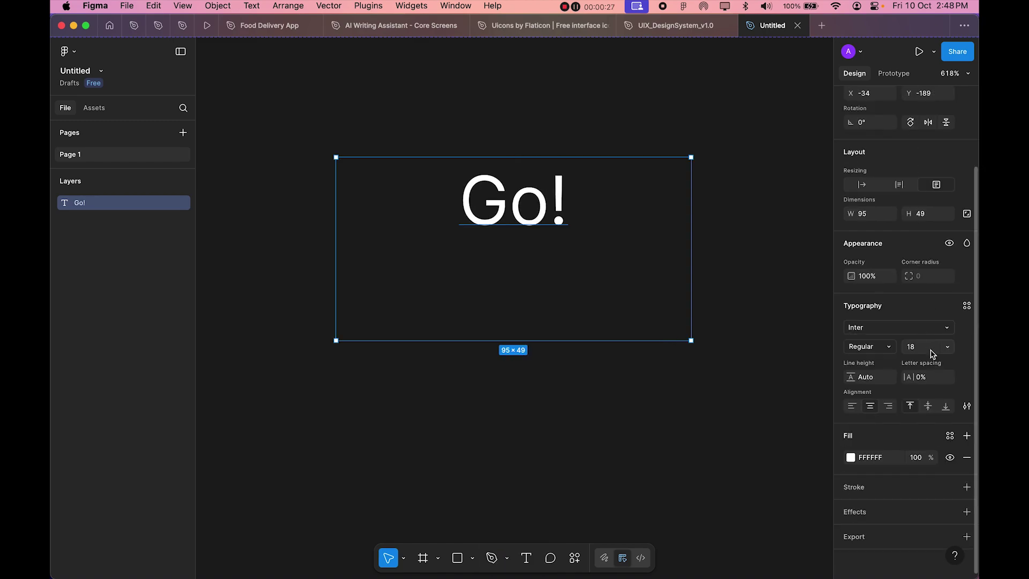
left_click(946, 347)
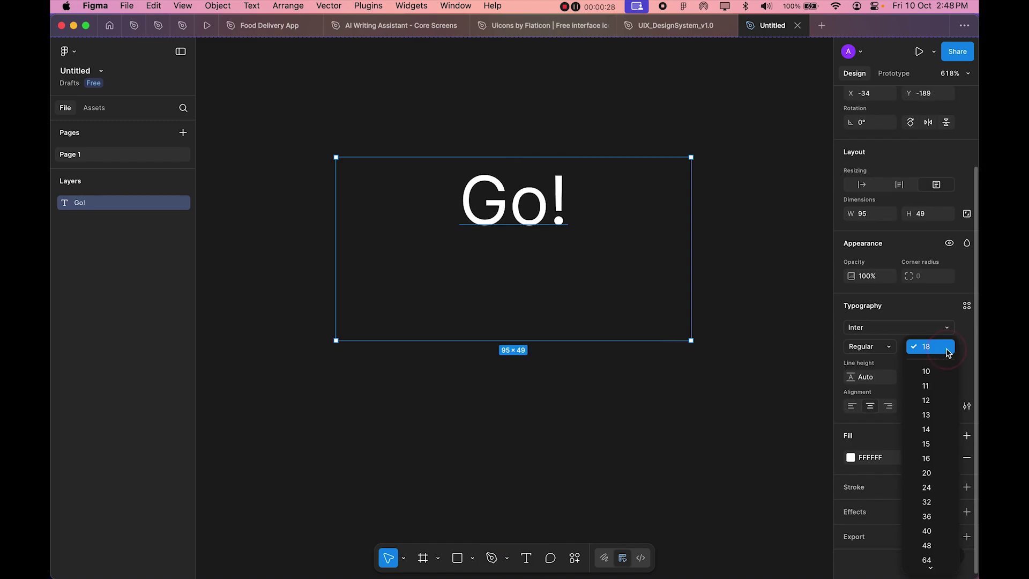
left_click(938, 502)
left_click(887, 347)
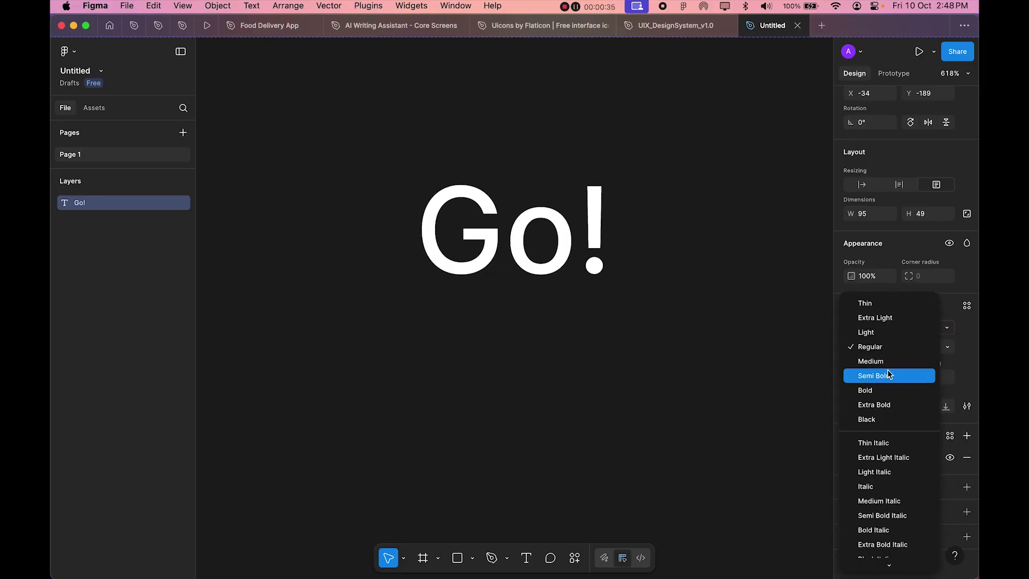
left_click(887, 371)
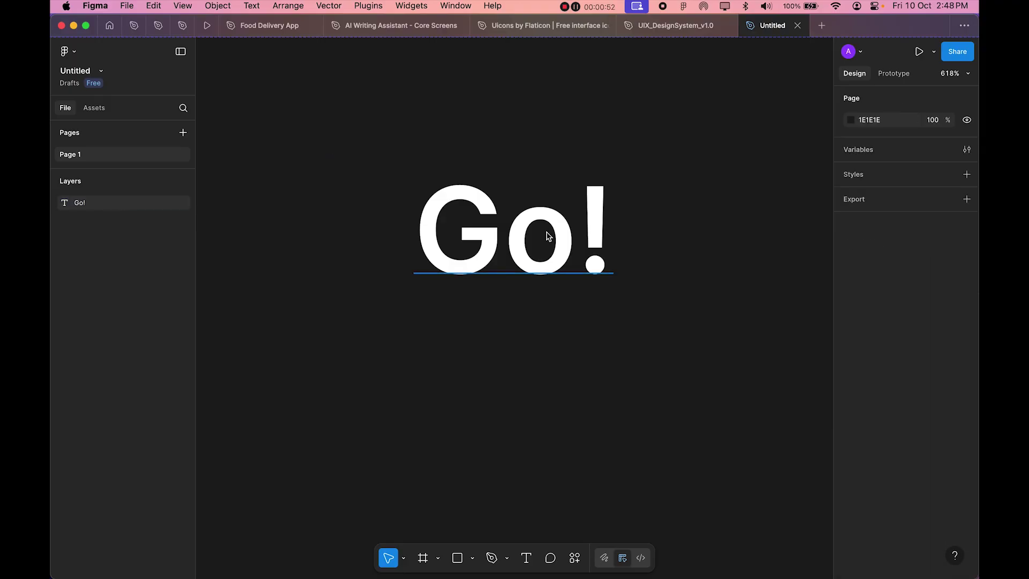
left_click(549, 236)
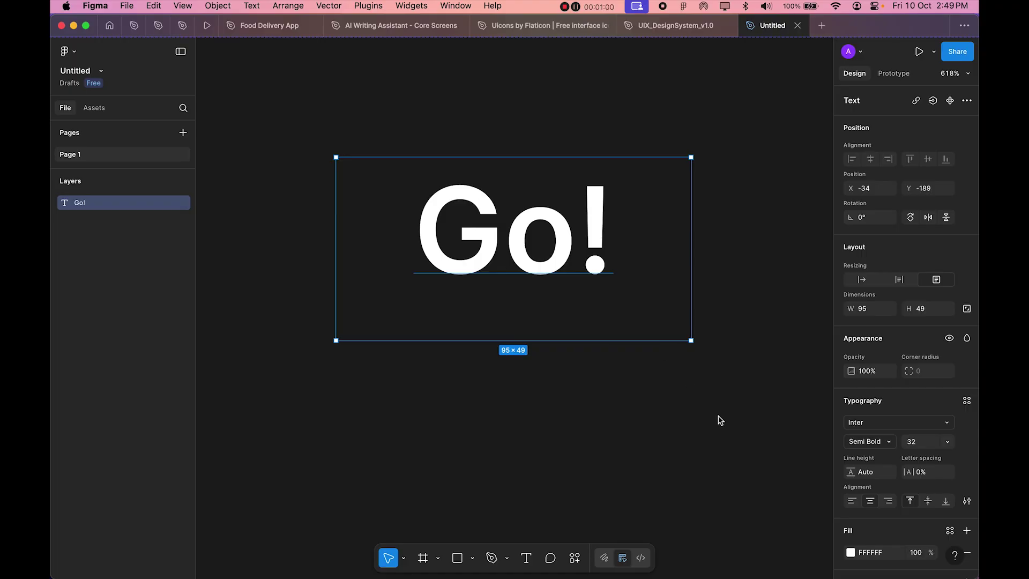
left_click(739, 453)
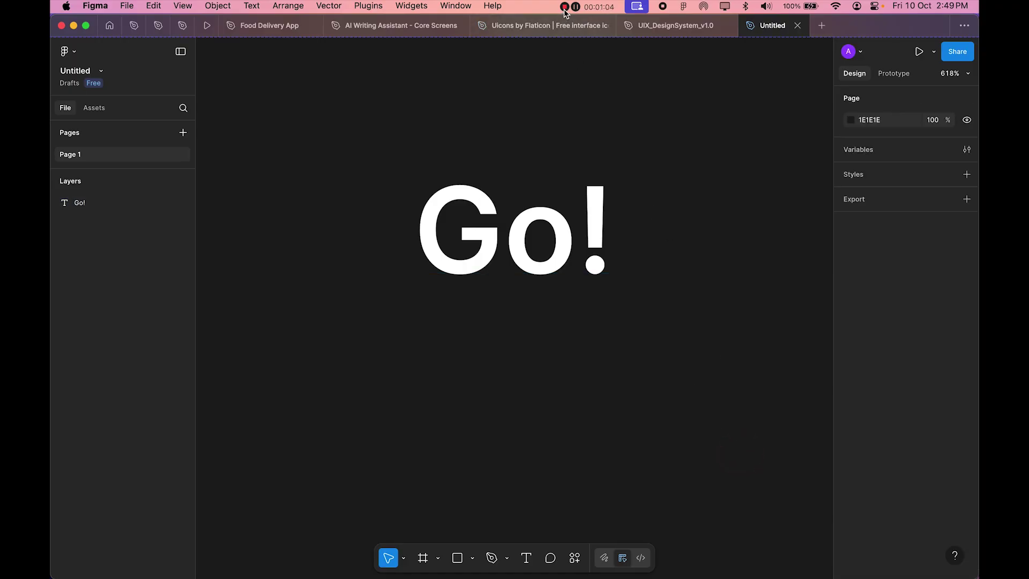